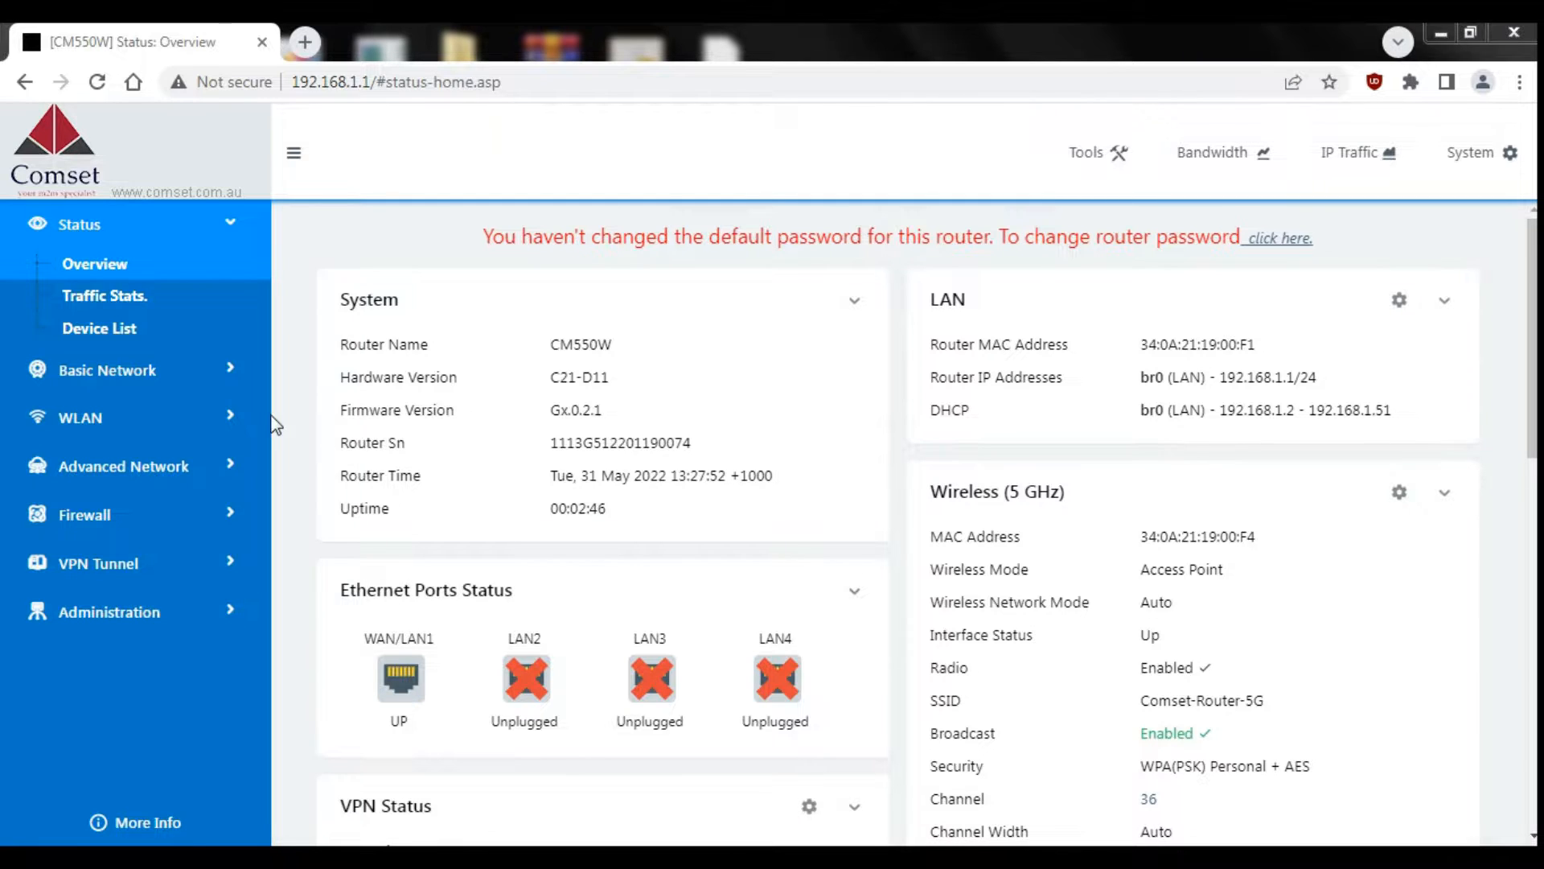
# Step: Expand the Basic Network settings group in the router's menu
pyautogui.click(165, 370)
# Step: On the Cellular page, replace 'internet' with 'extranet' in the SIM 1 APN and save
pyautogui.click(130, 351)
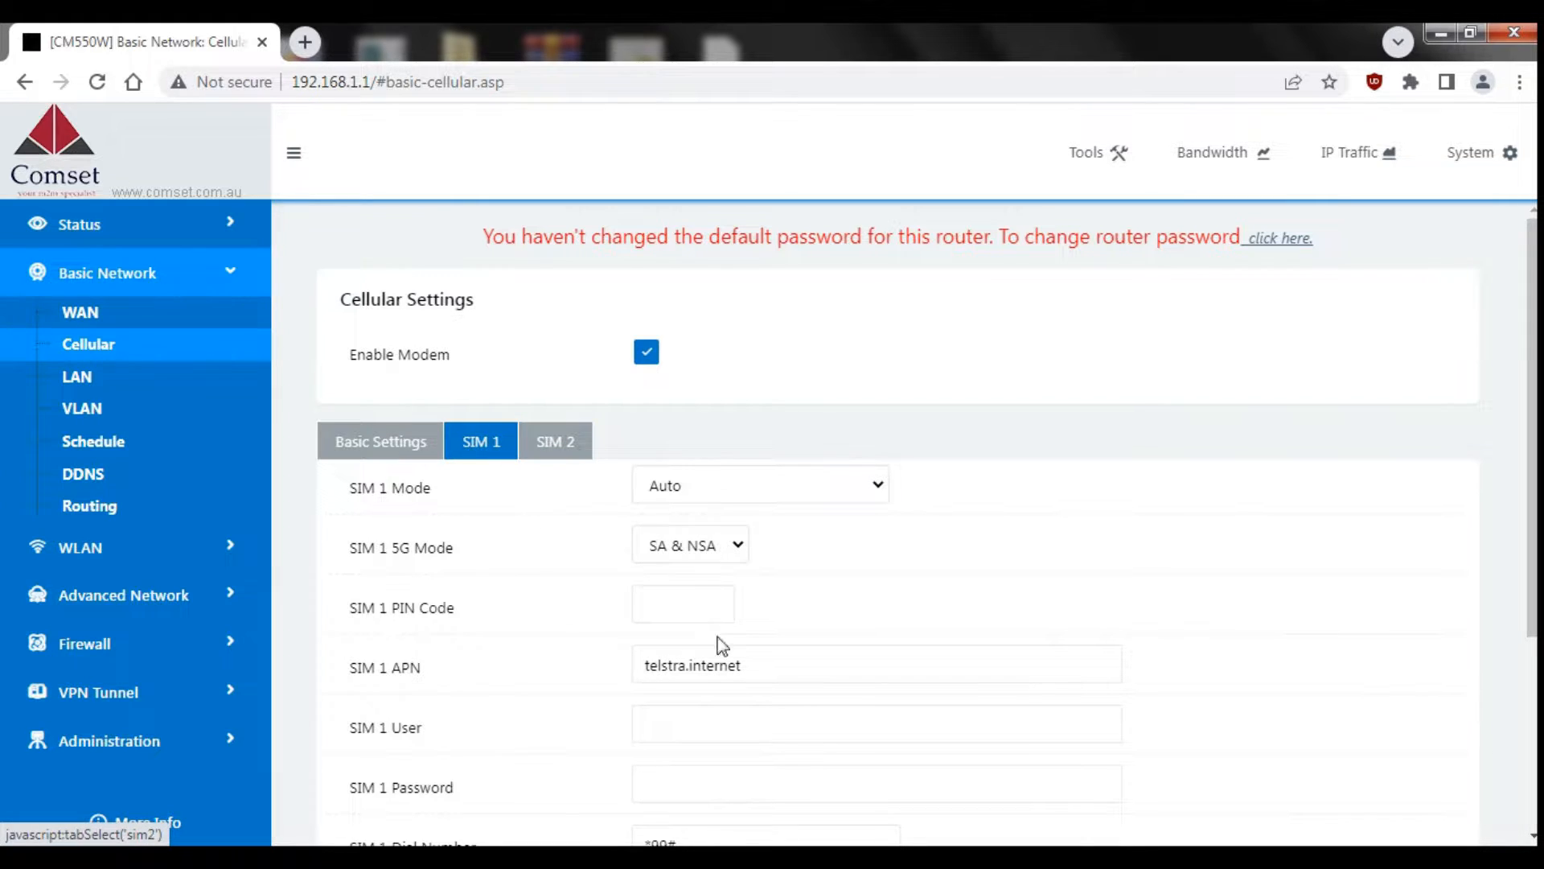
pyautogui.moveTo(756, 666); pyautogui.dragTo(691, 672)
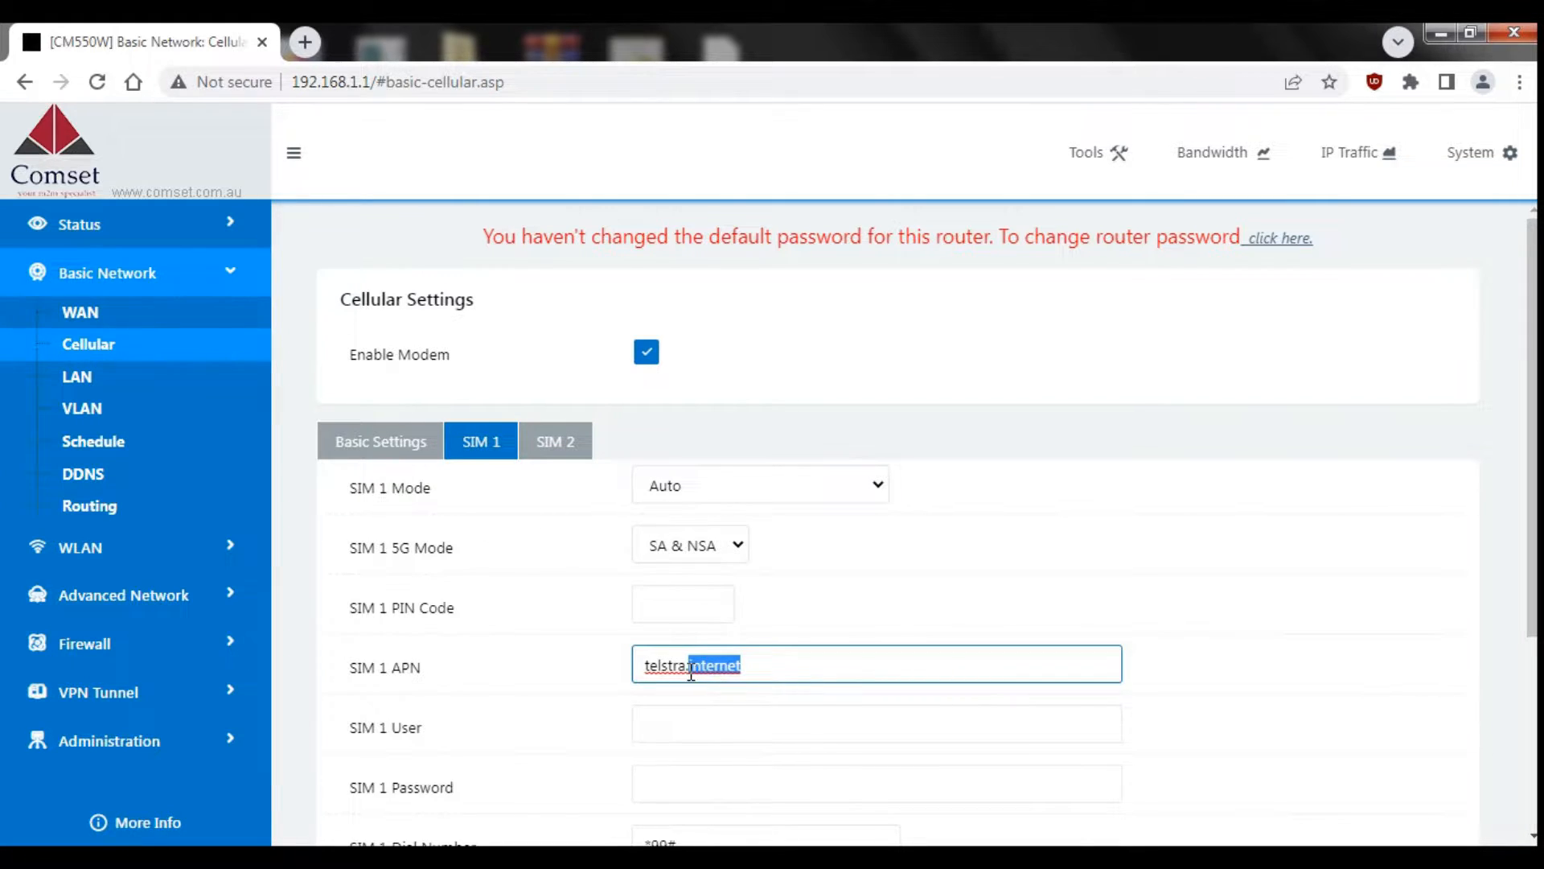
pyautogui.write('extranet')
pyautogui.click(1182, 669)
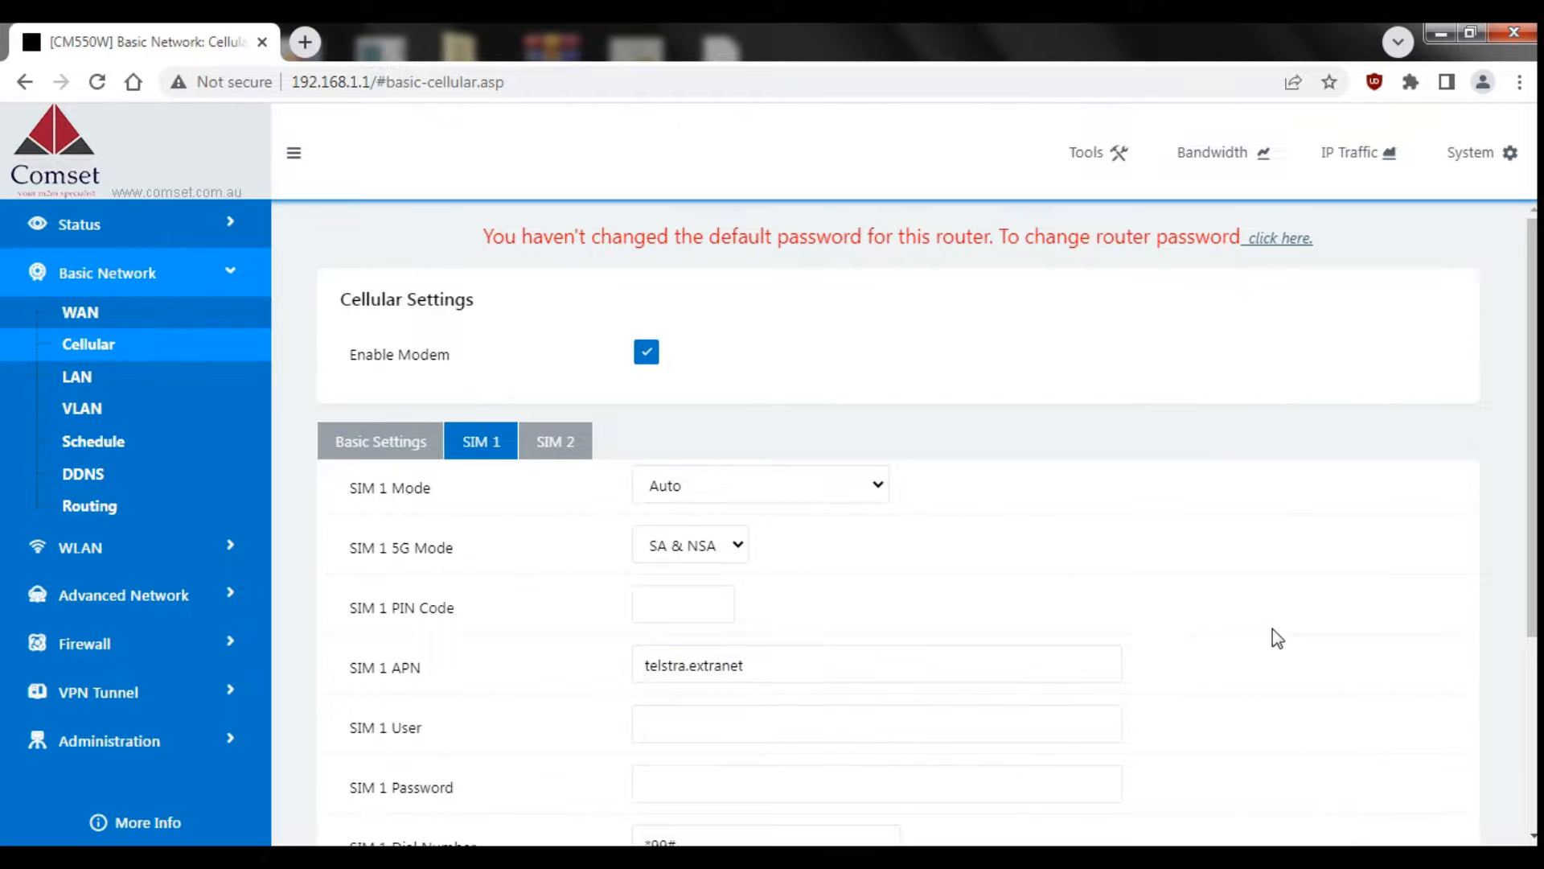
pyautogui.moveTo(1533, 465); pyautogui.dragTo(1535, 535)
pyautogui.scroll(-2, 450, 754)
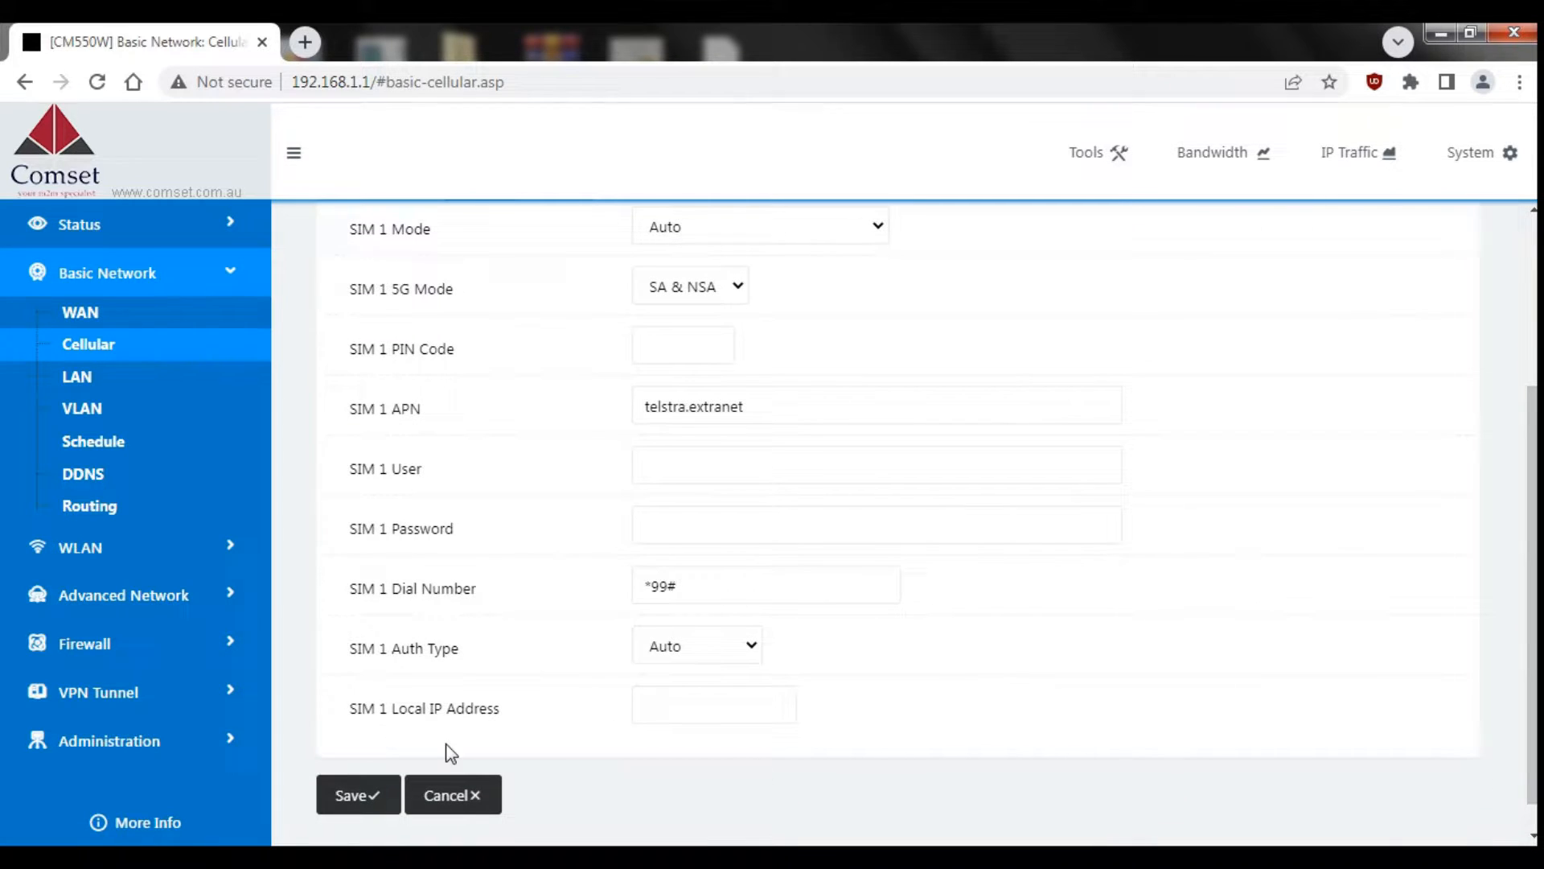
pyautogui.click(364, 791)
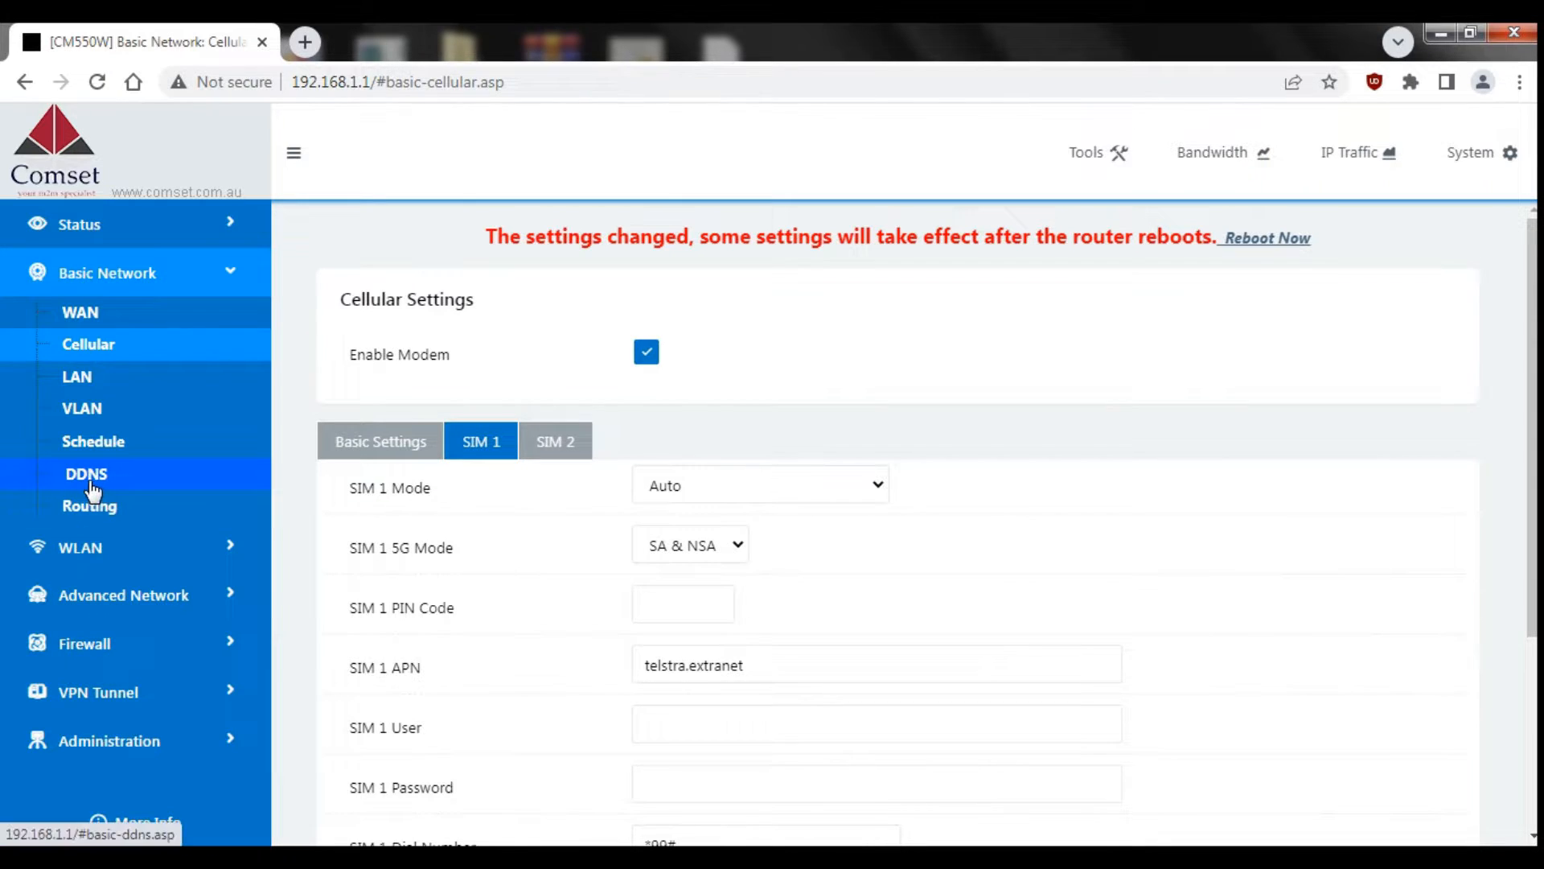
# Step: Save the DDNS page with the DynDNS entry for hostname cm550.dyndns.org
pyautogui.click(88, 481)
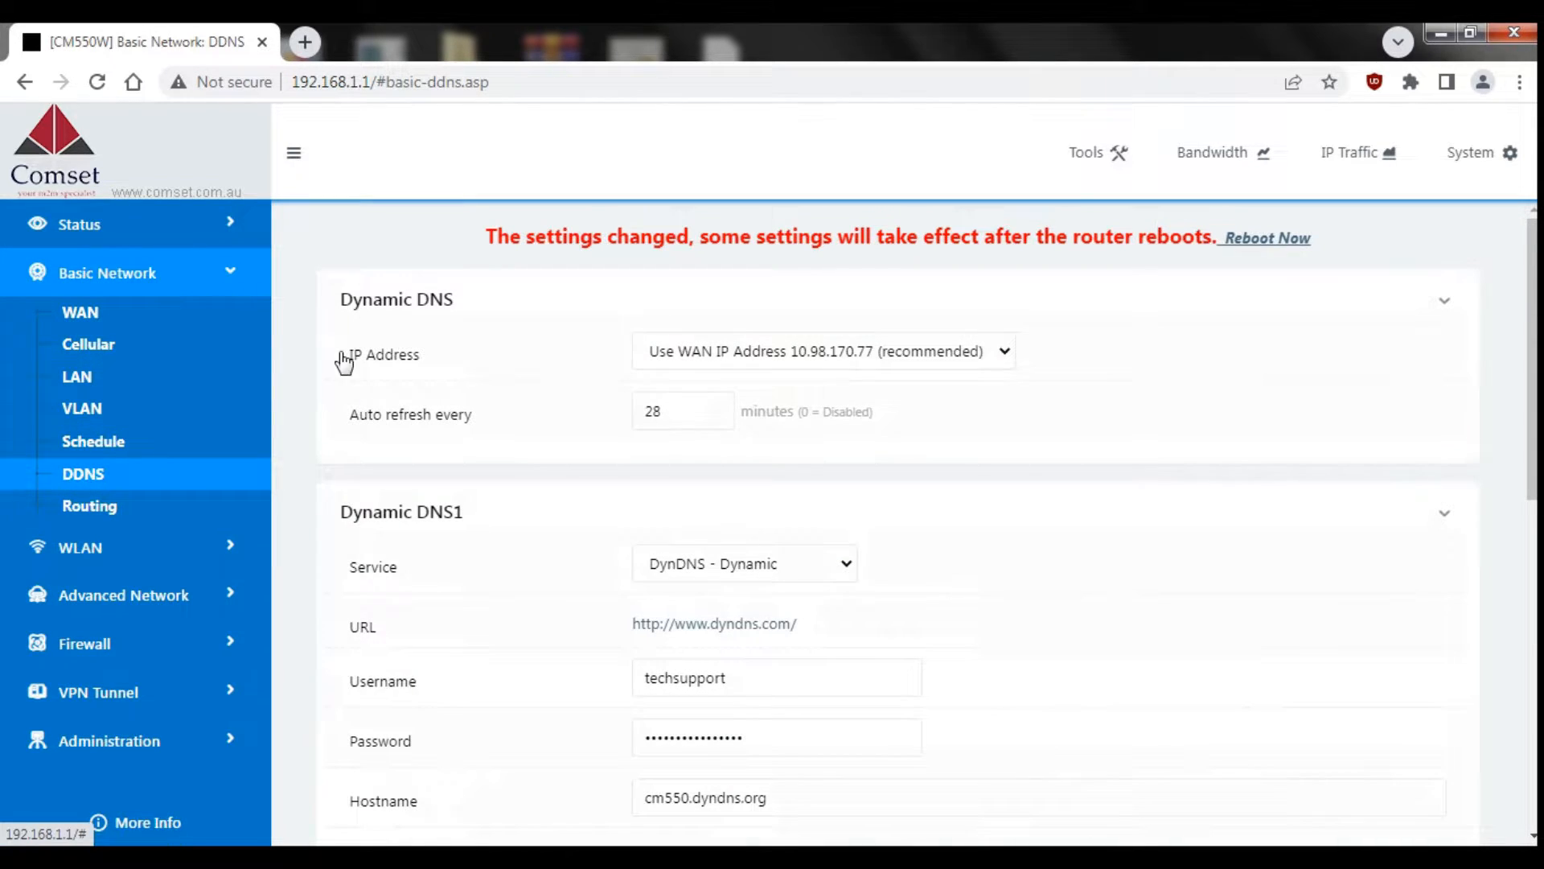
pyautogui.scroll(-3, 1196, 505)
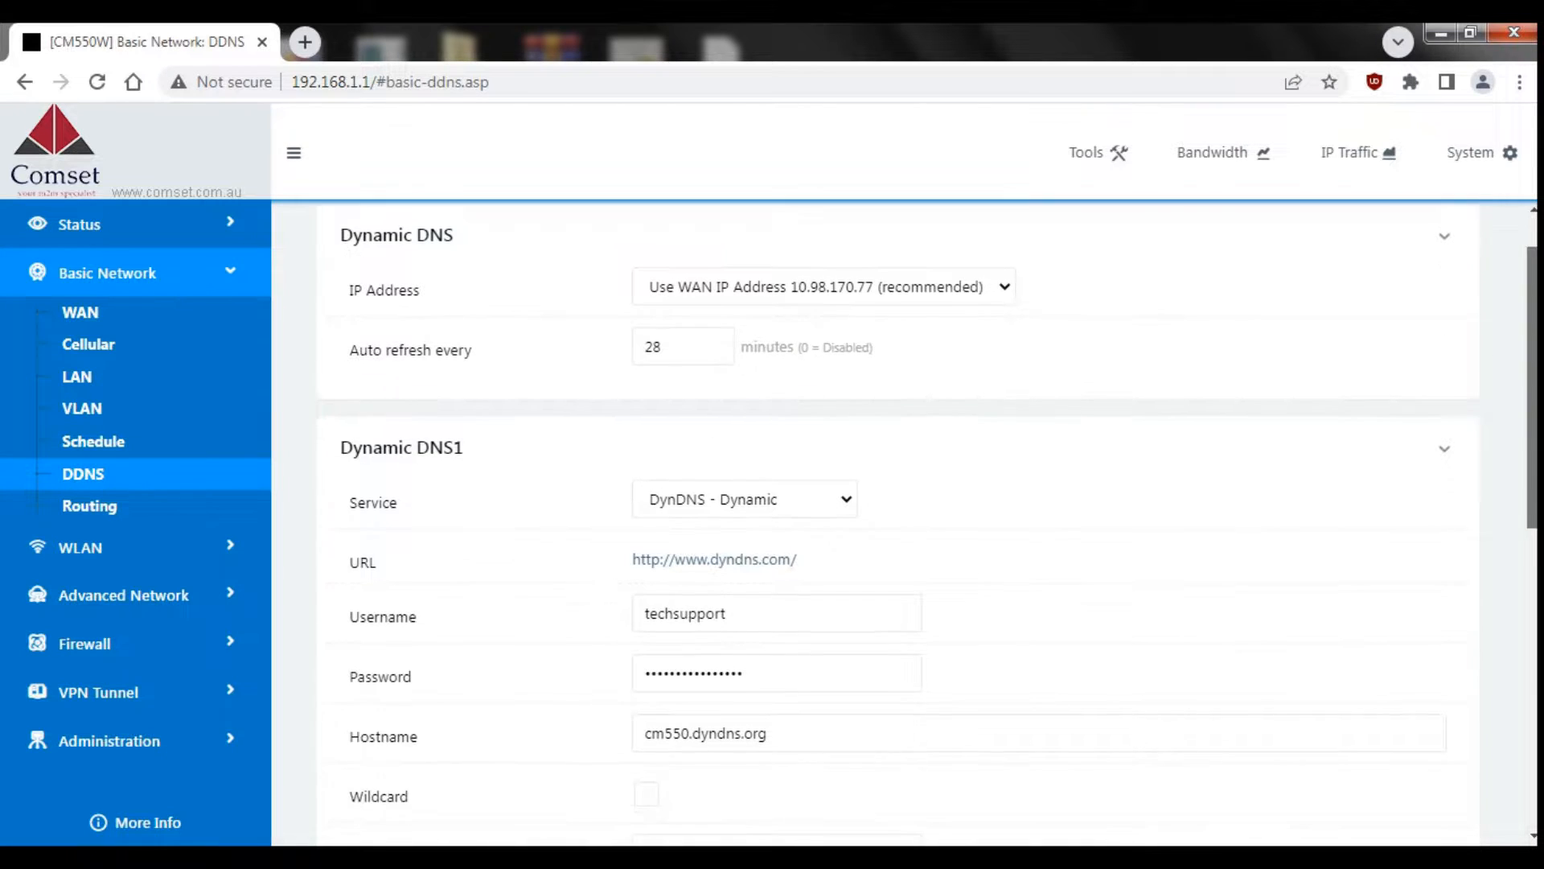
pyautogui.moveTo(1532, 464); pyautogui.dragTo(1532, 474)
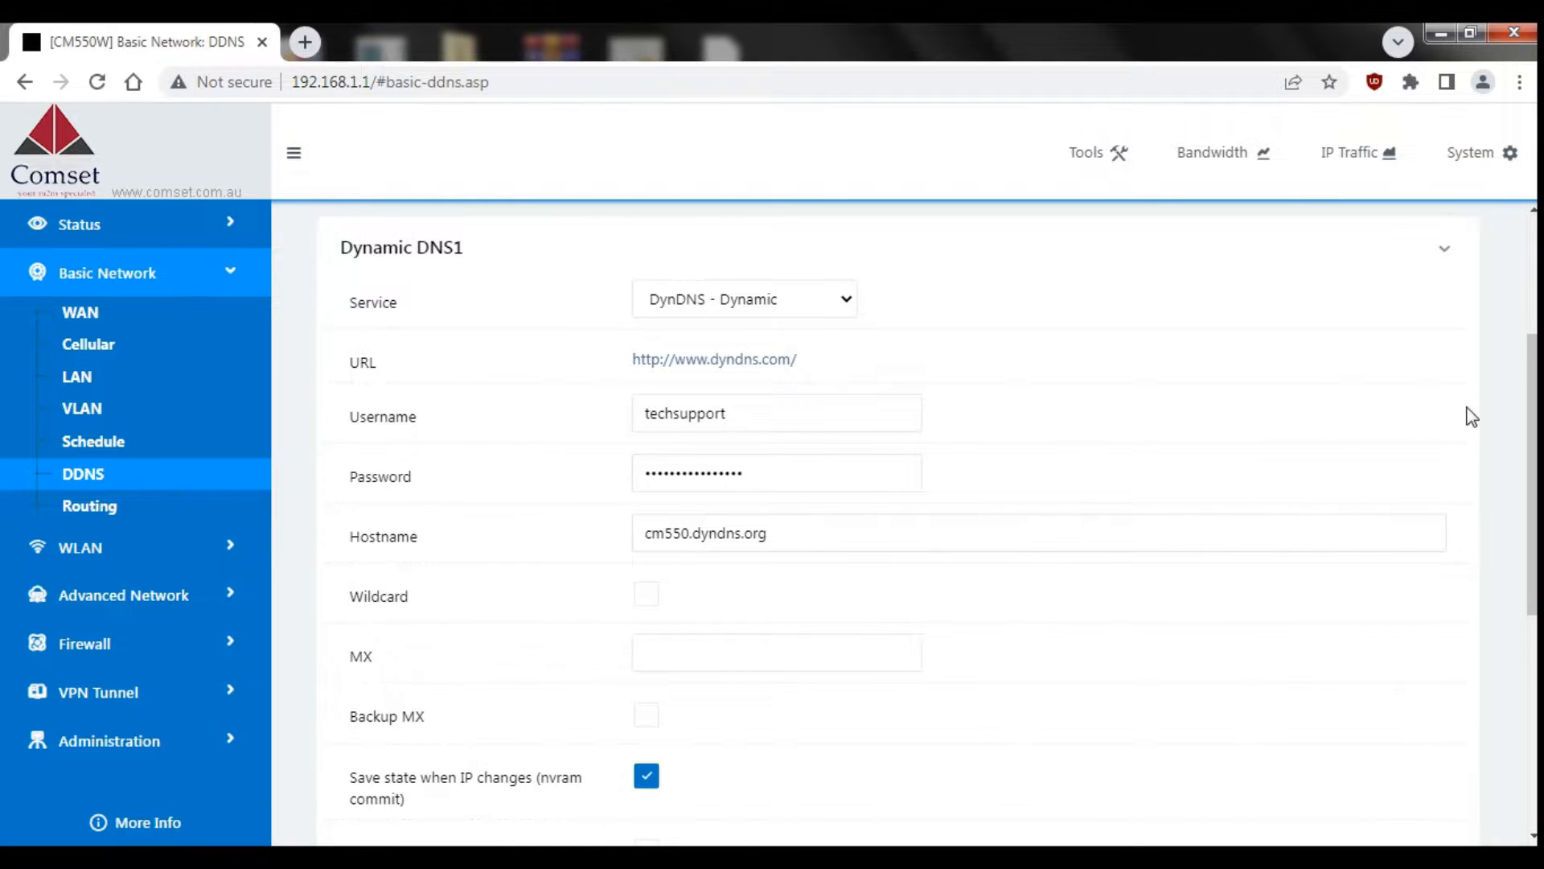
pyautogui.moveTo(1533, 416); pyautogui.dragTo(1522, 640)
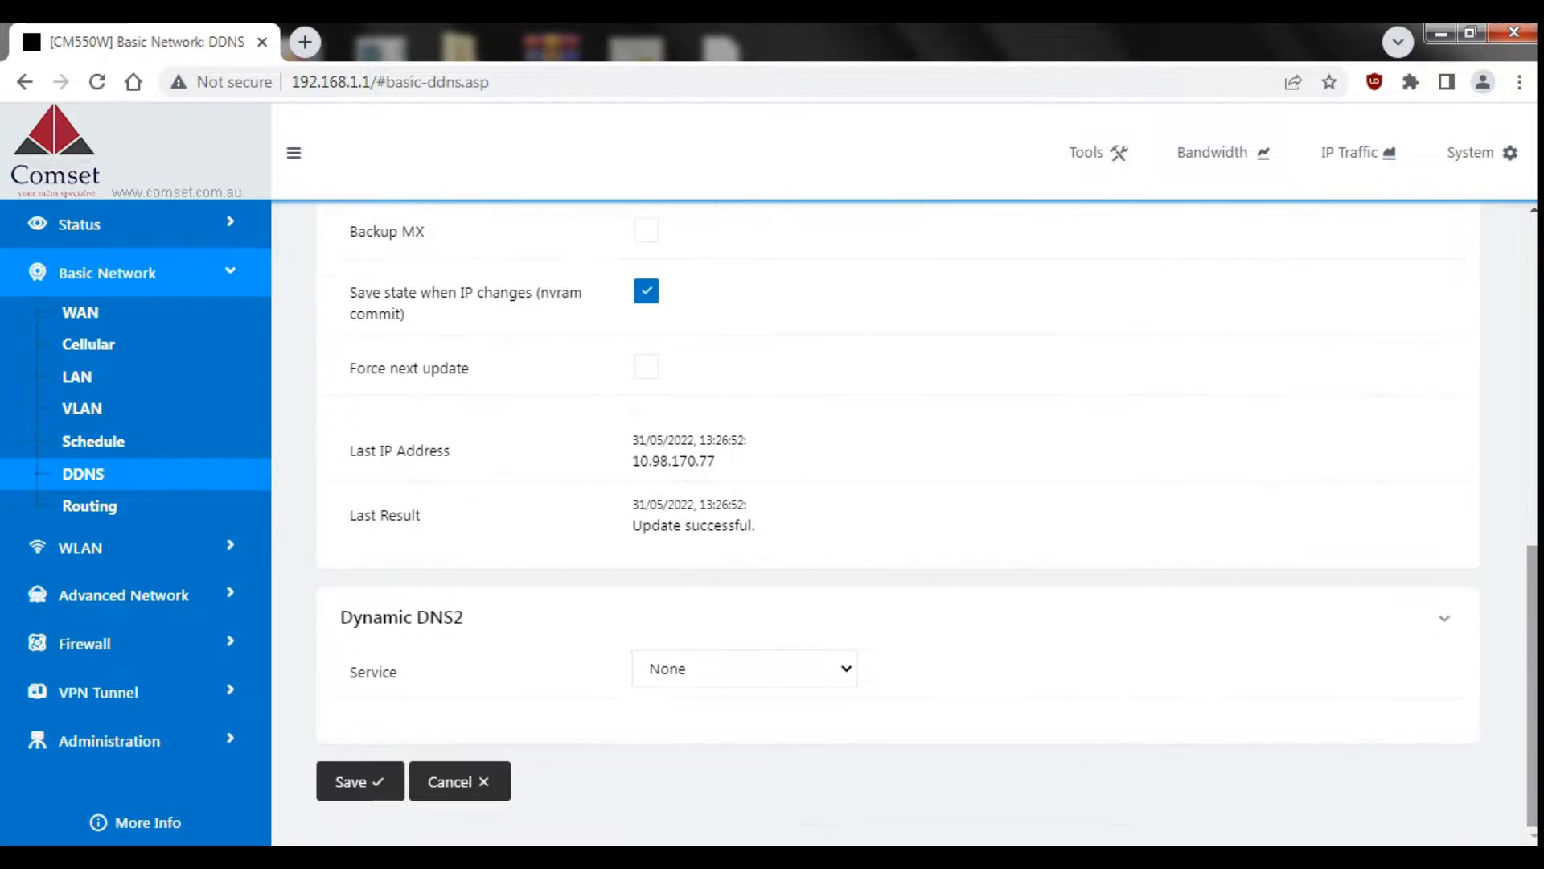
pyautogui.click(344, 787)
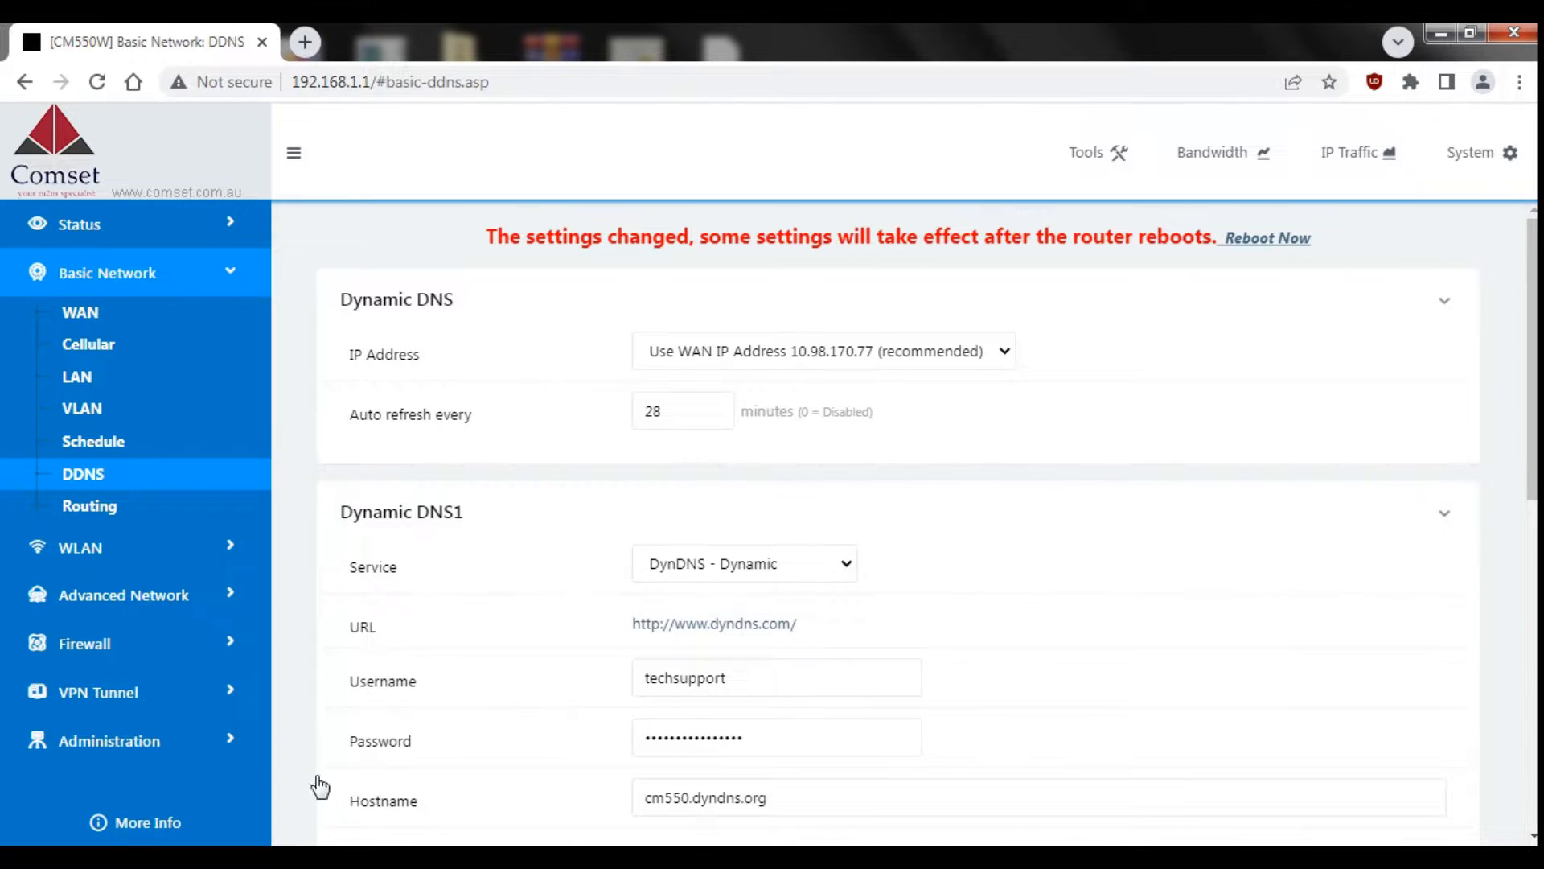
pyautogui.click(120, 740)
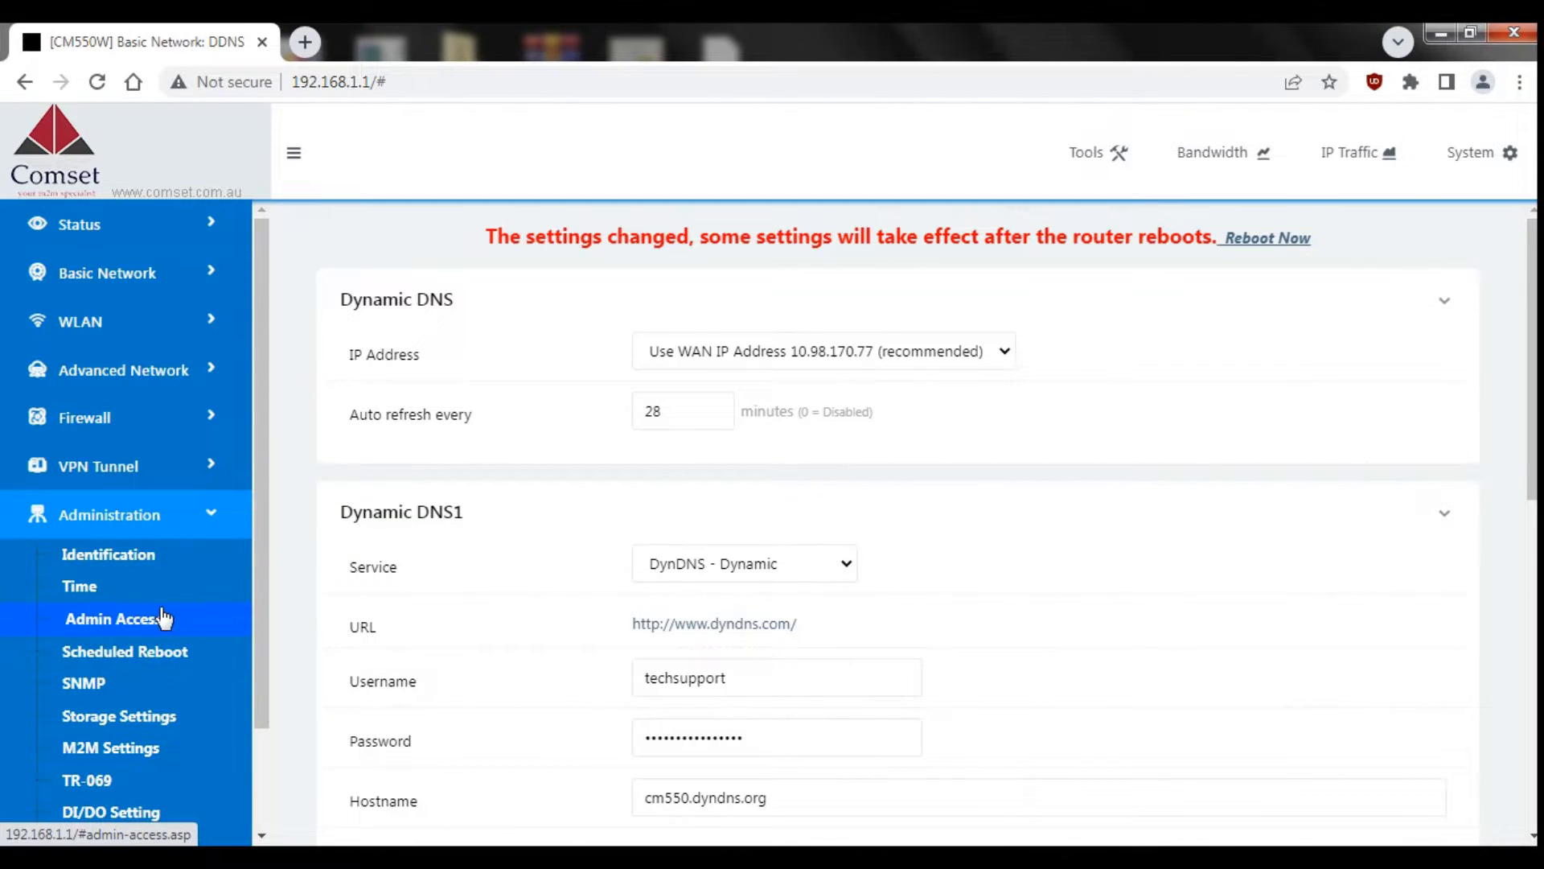
# Step: Set Admin Access remote access to HTTP, change the access port from 8080 to 80, and save
pyautogui.click(189, 630)
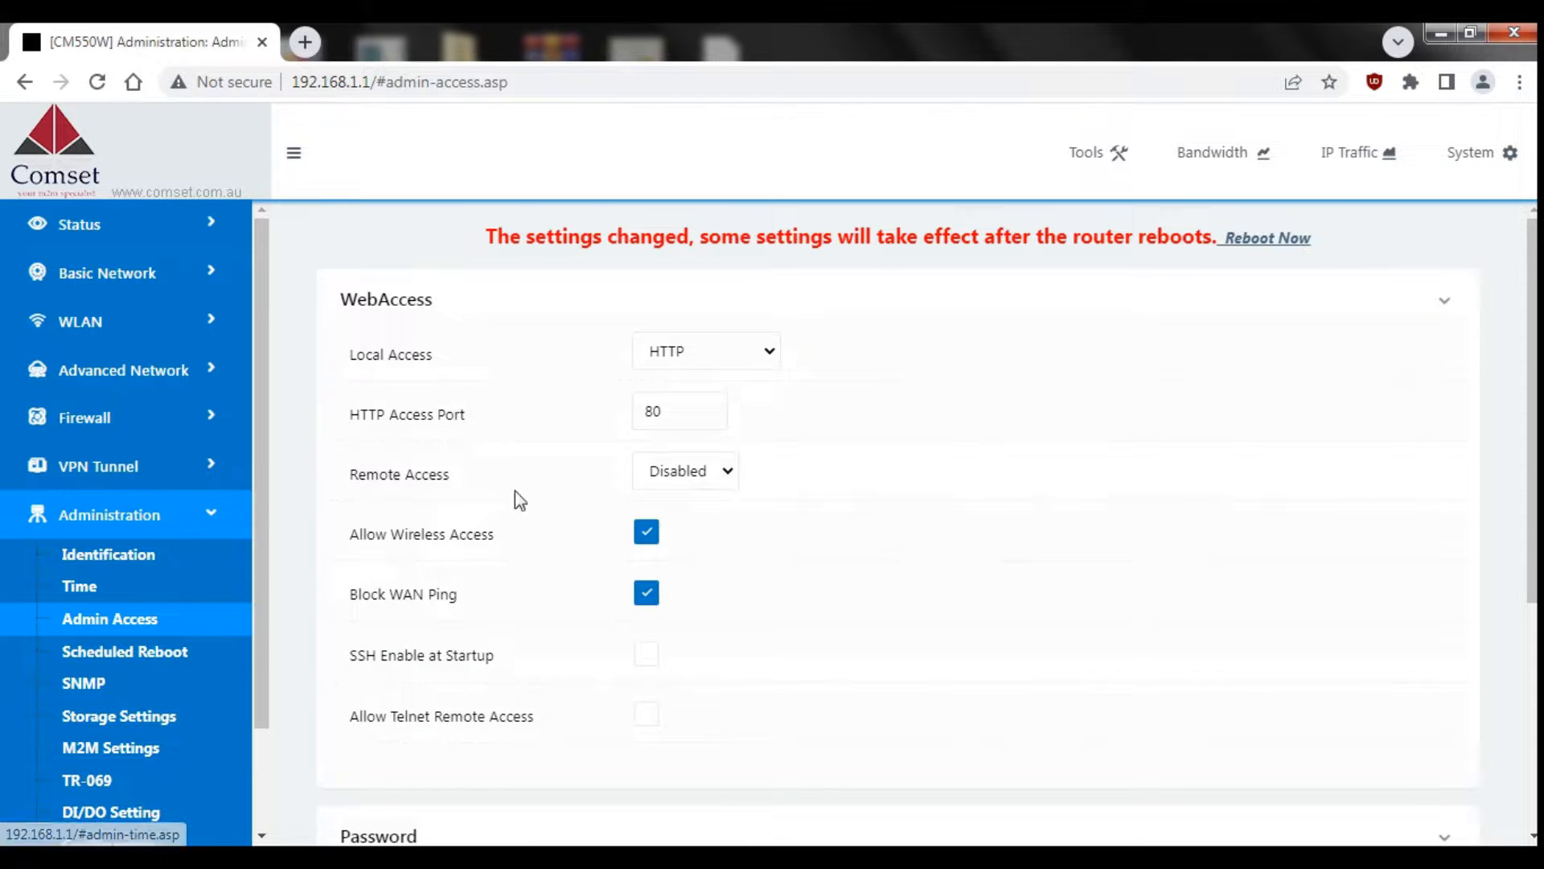
pyautogui.click(728, 474)
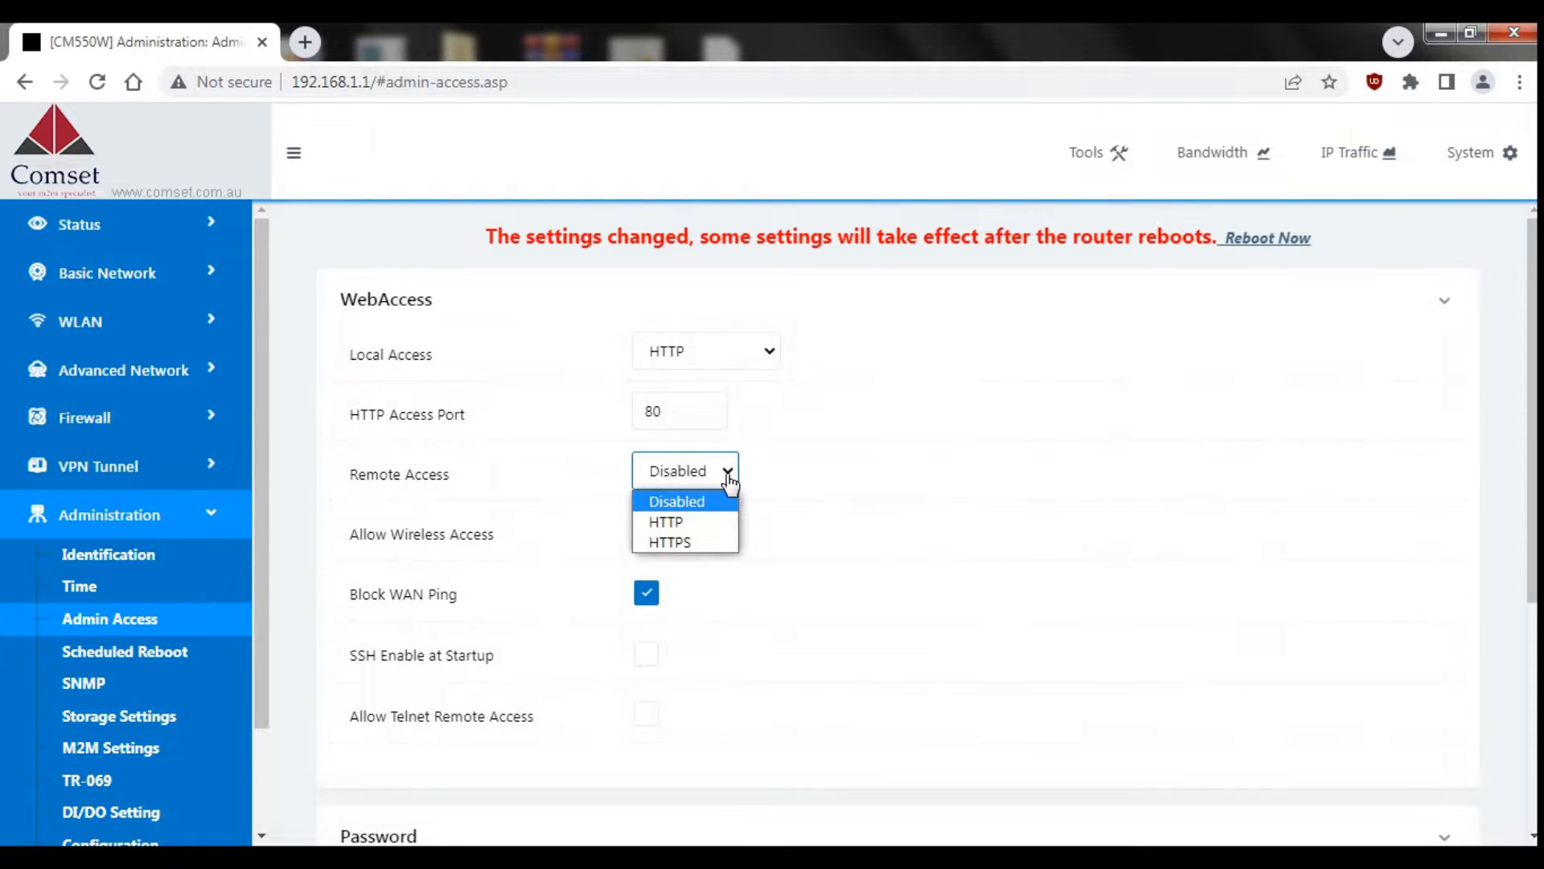
pyautogui.click(696, 522)
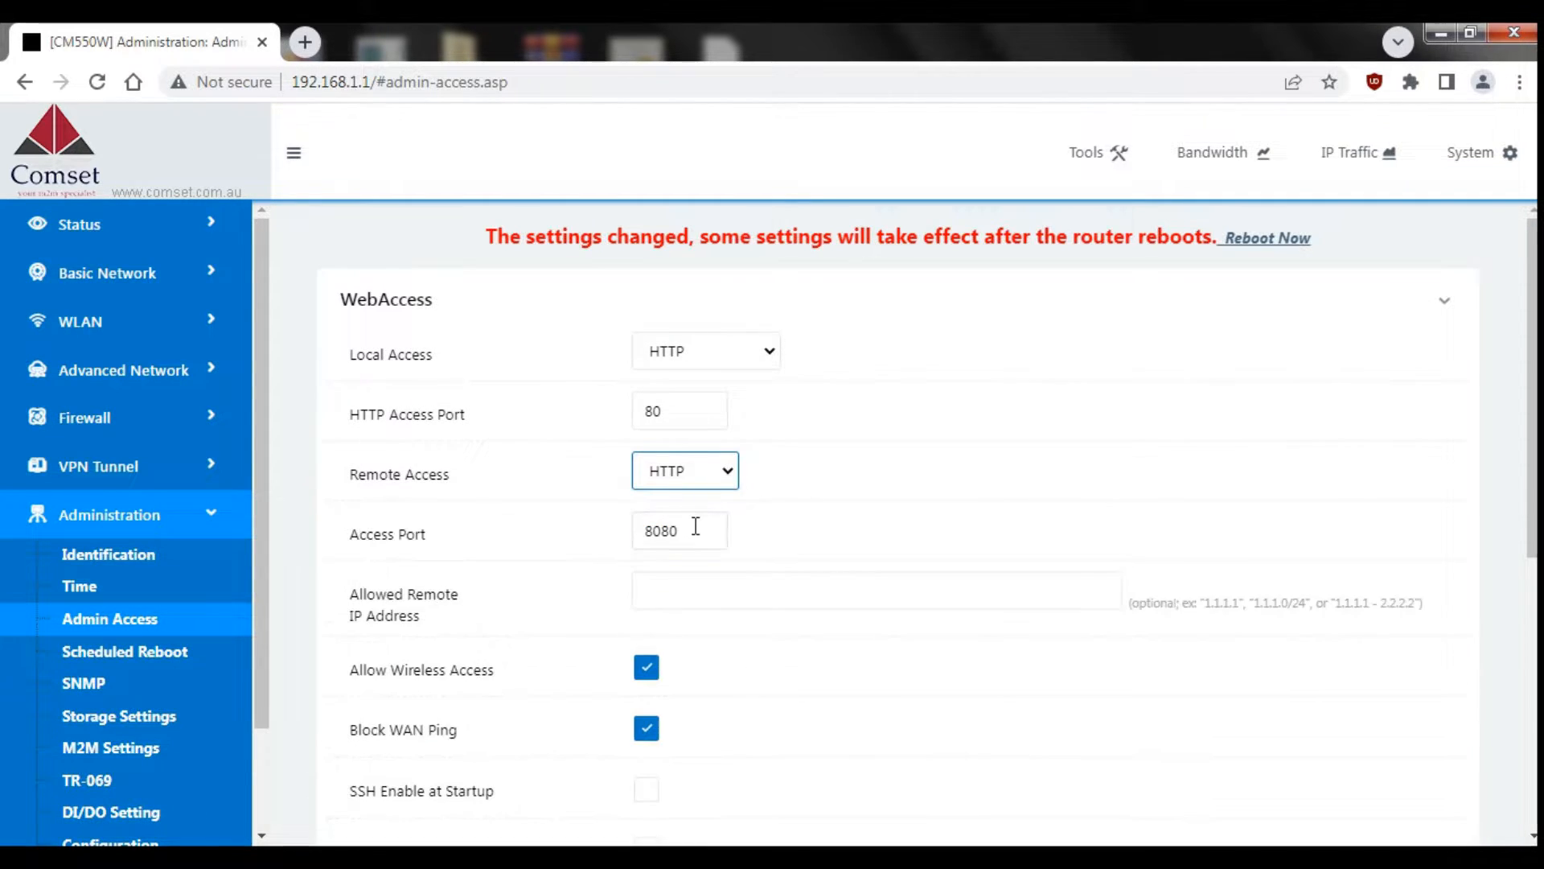
pyautogui.click(698, 531)
pyautogui.press('BackSpace')
pyautogui.press('BackSpace')
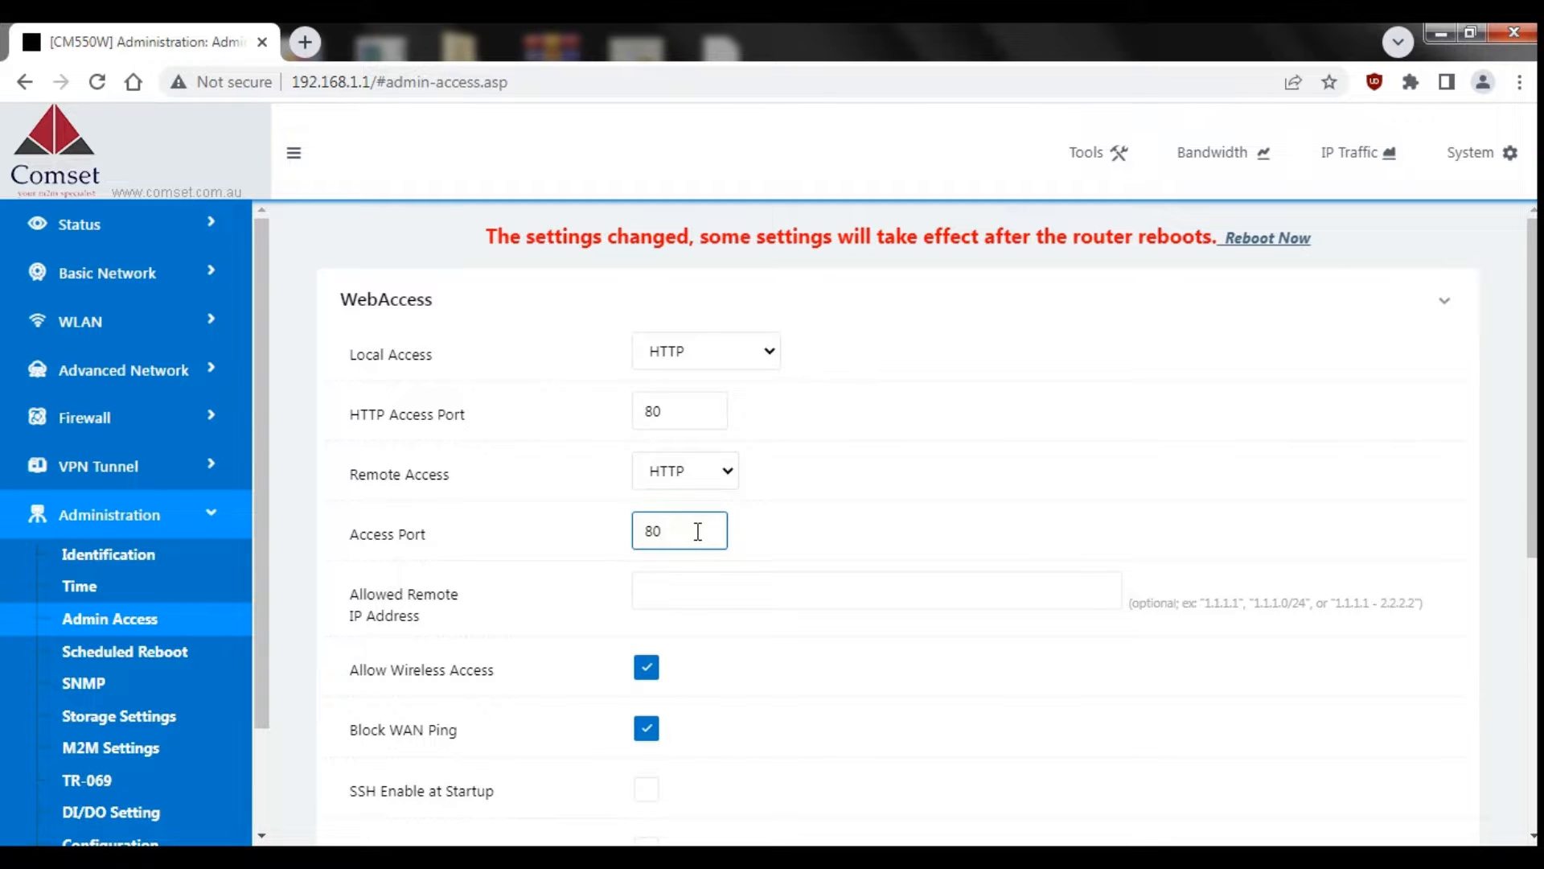
pyautogui.click(777, 532)
pyautogui.moveTo(1532, 450); pyautogui.dragTo(1532, 568)
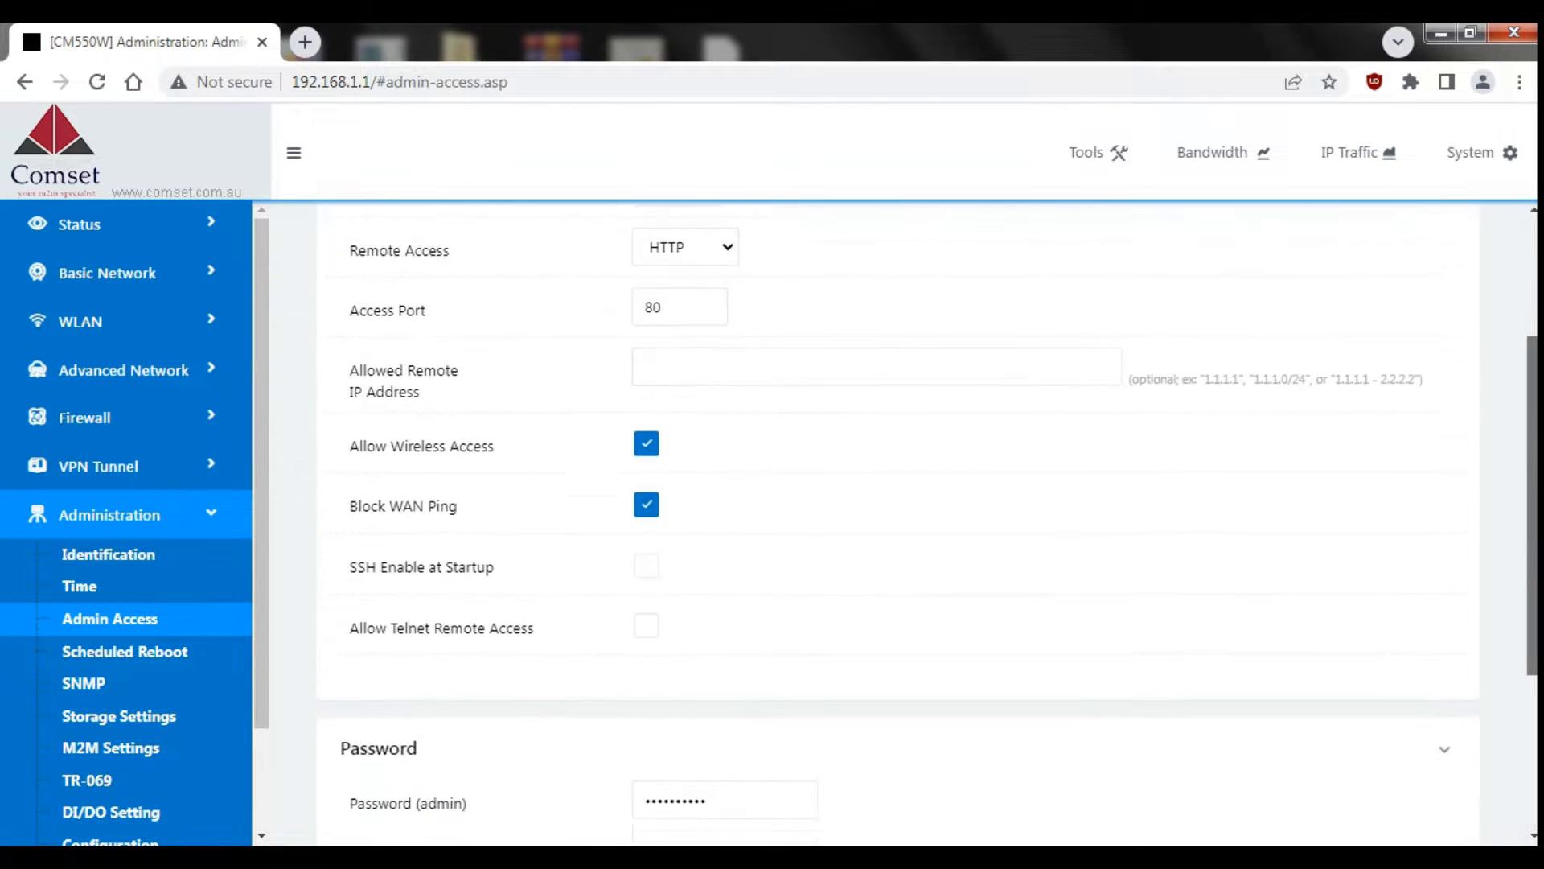
pyautogui.scroll(-4, 552, 750)
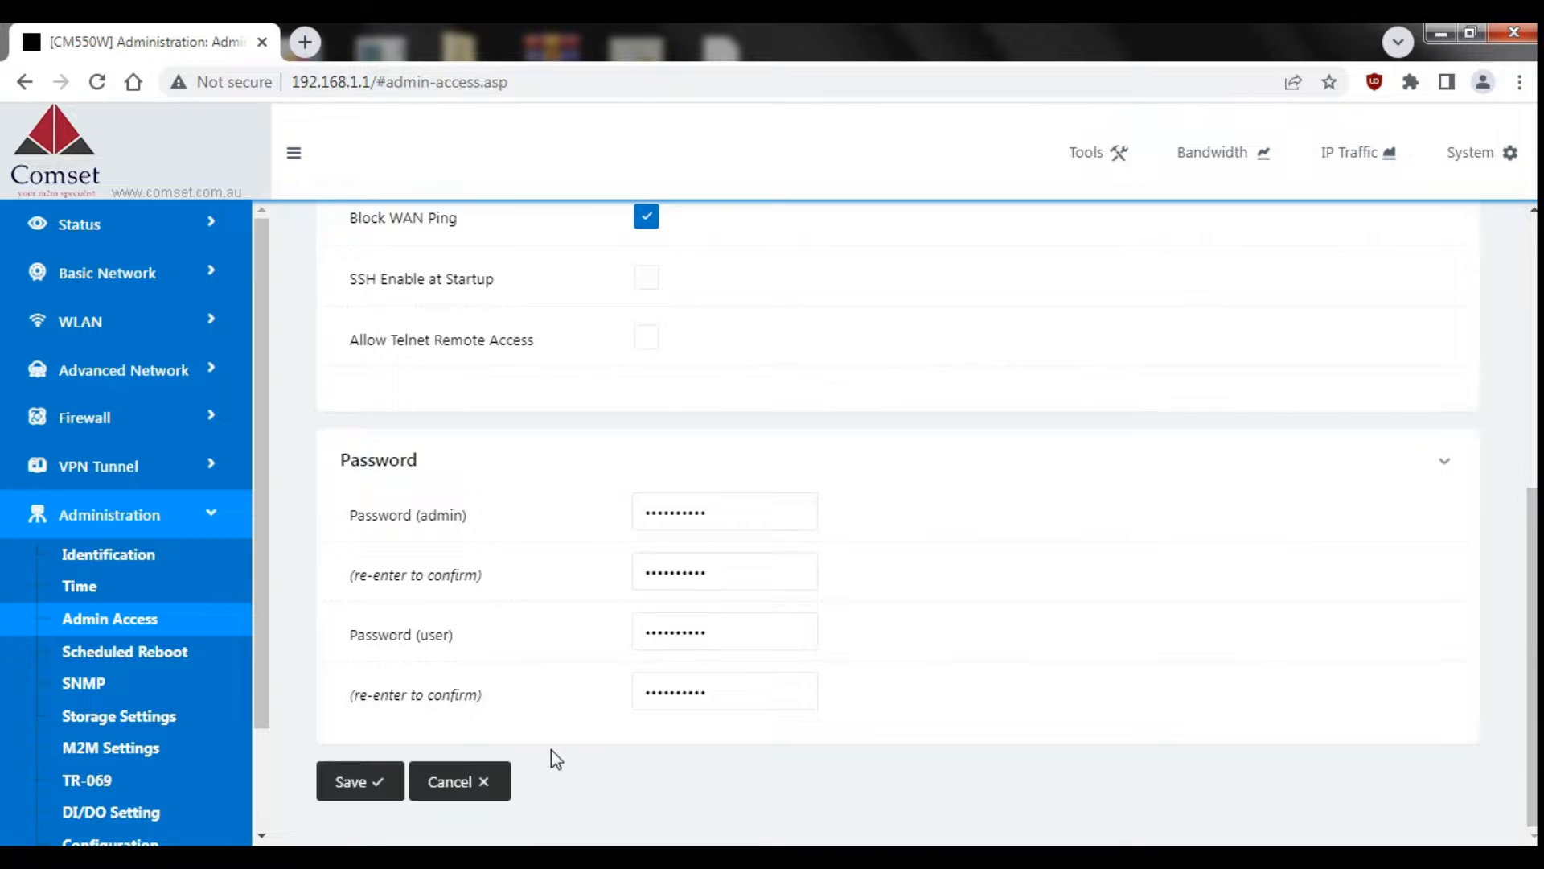
pyautogui.click(355, 782)
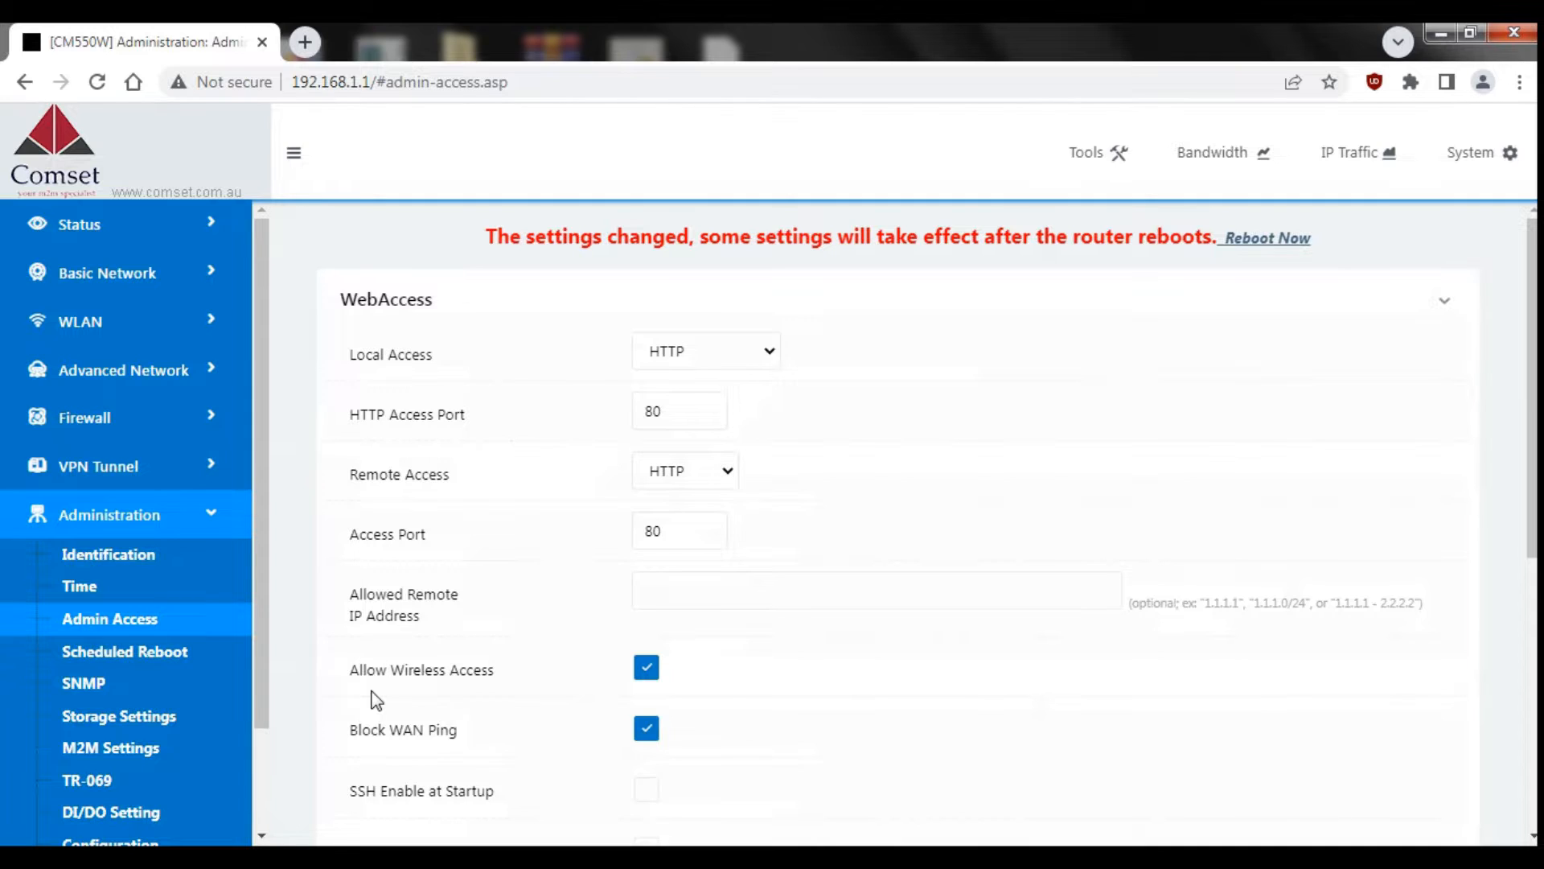
pyautogui.click(129, 465)
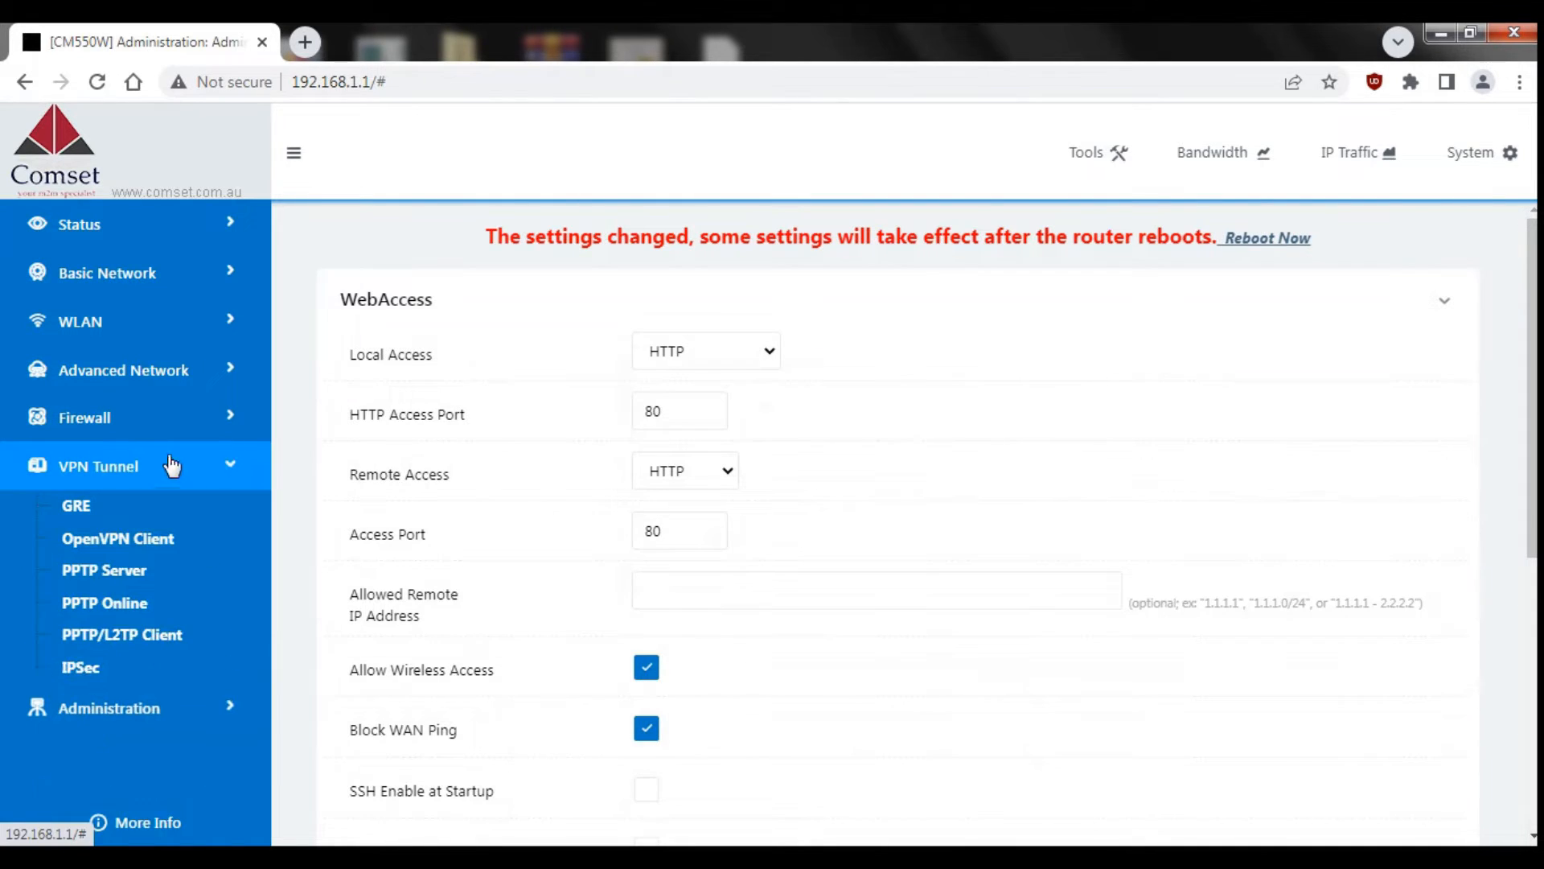
# Step: Tick Enable on the PPTP Server page and scroll to the PPTP User List
pyautogui.click(153, 571)
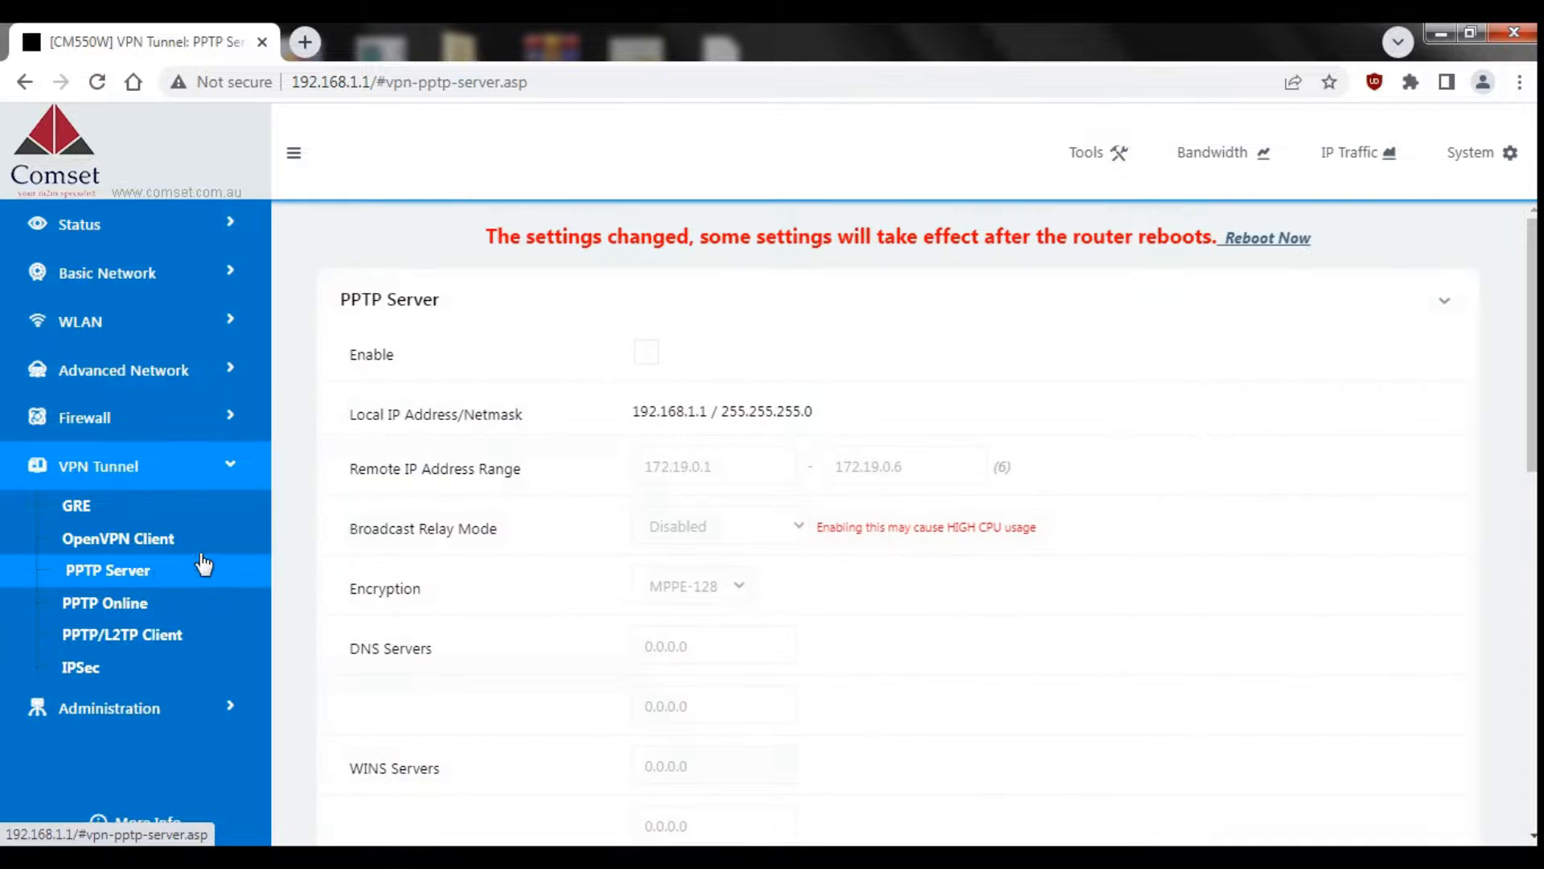
pyautogui.click(647, 353)
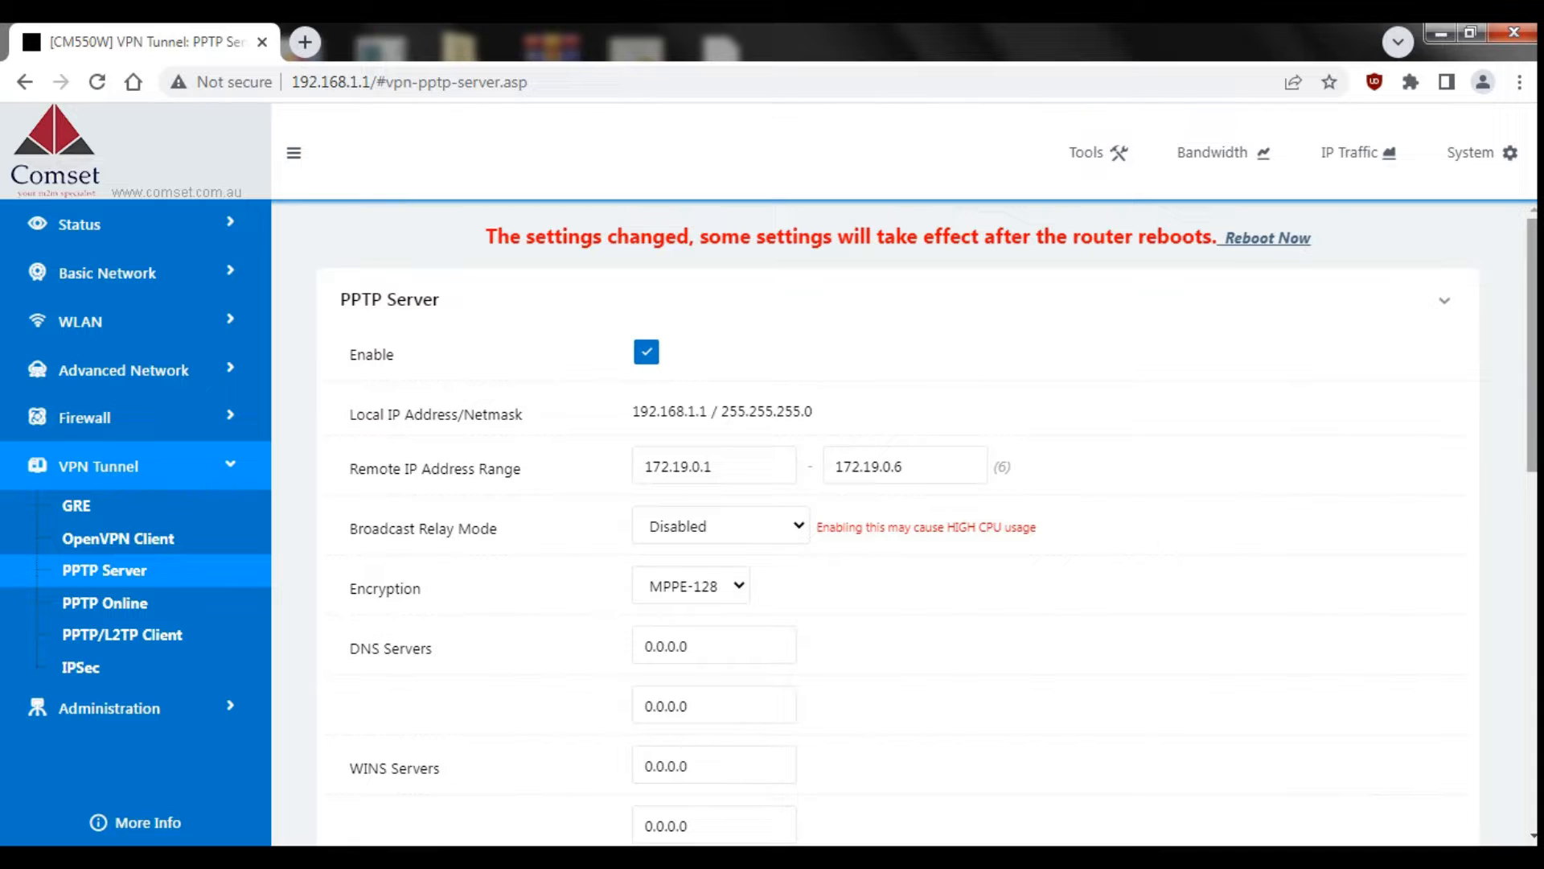
pyautogui.scroll(-3, 885, 523)
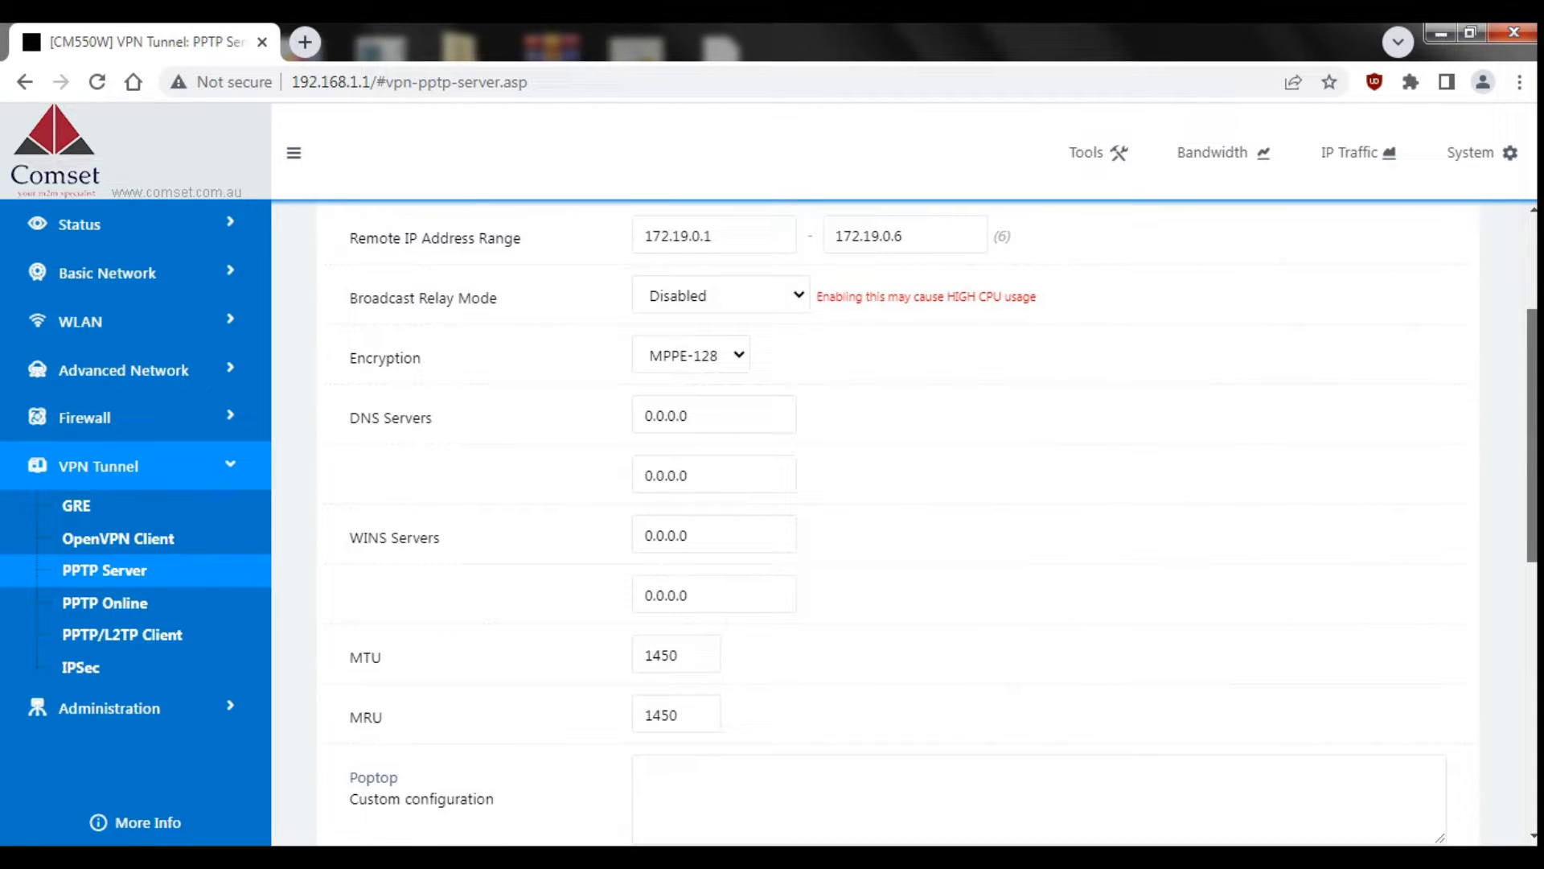
pyautogui.scroll(-6, 1533, 667)
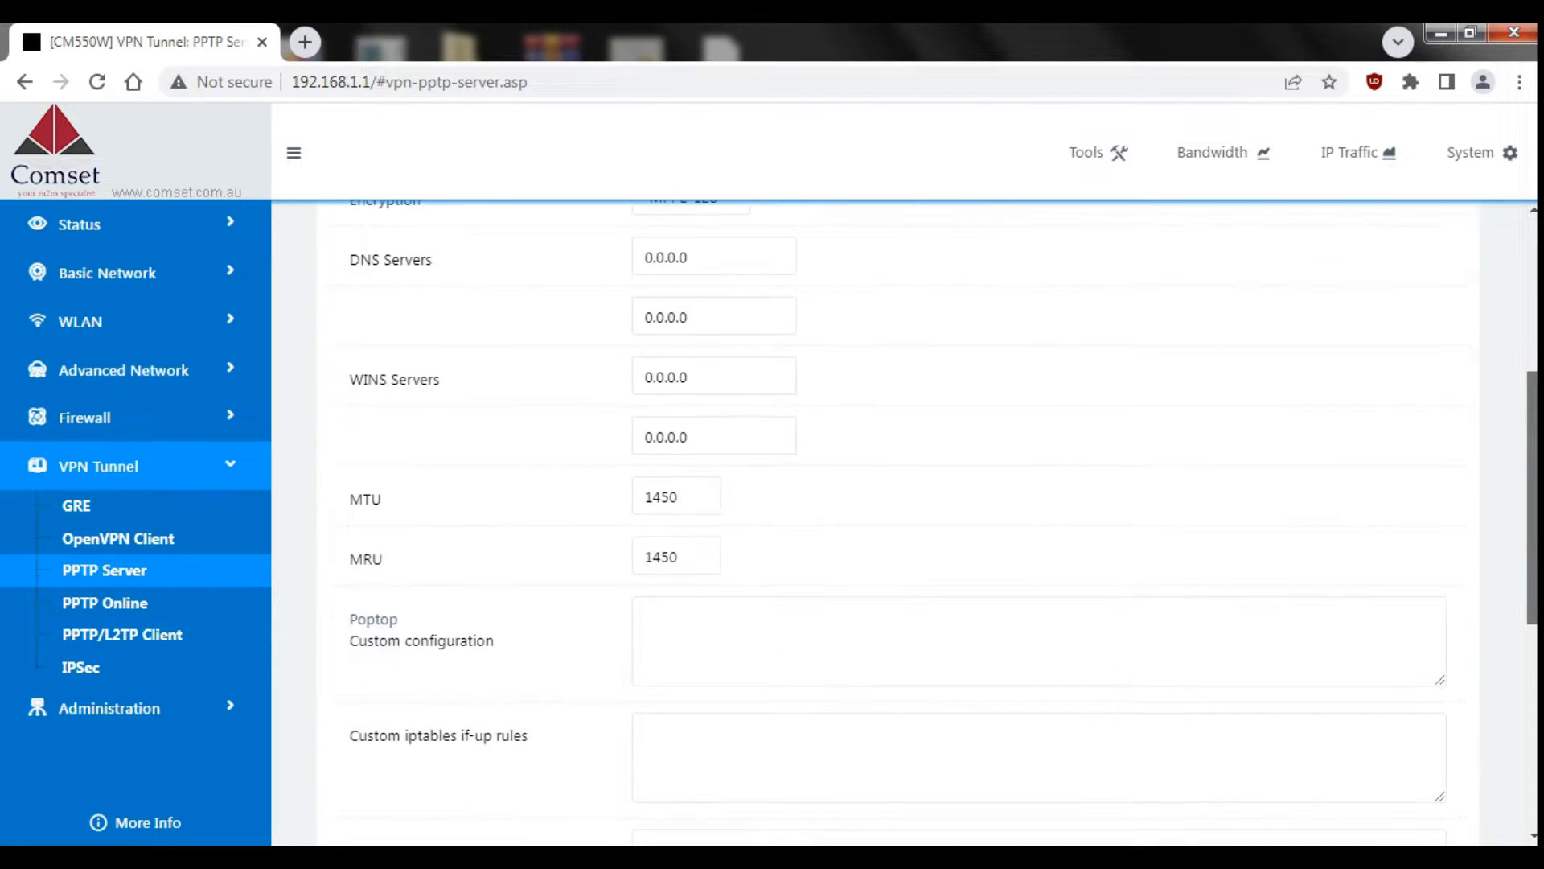
pyautogui.scroll(-3, 1533, 667)
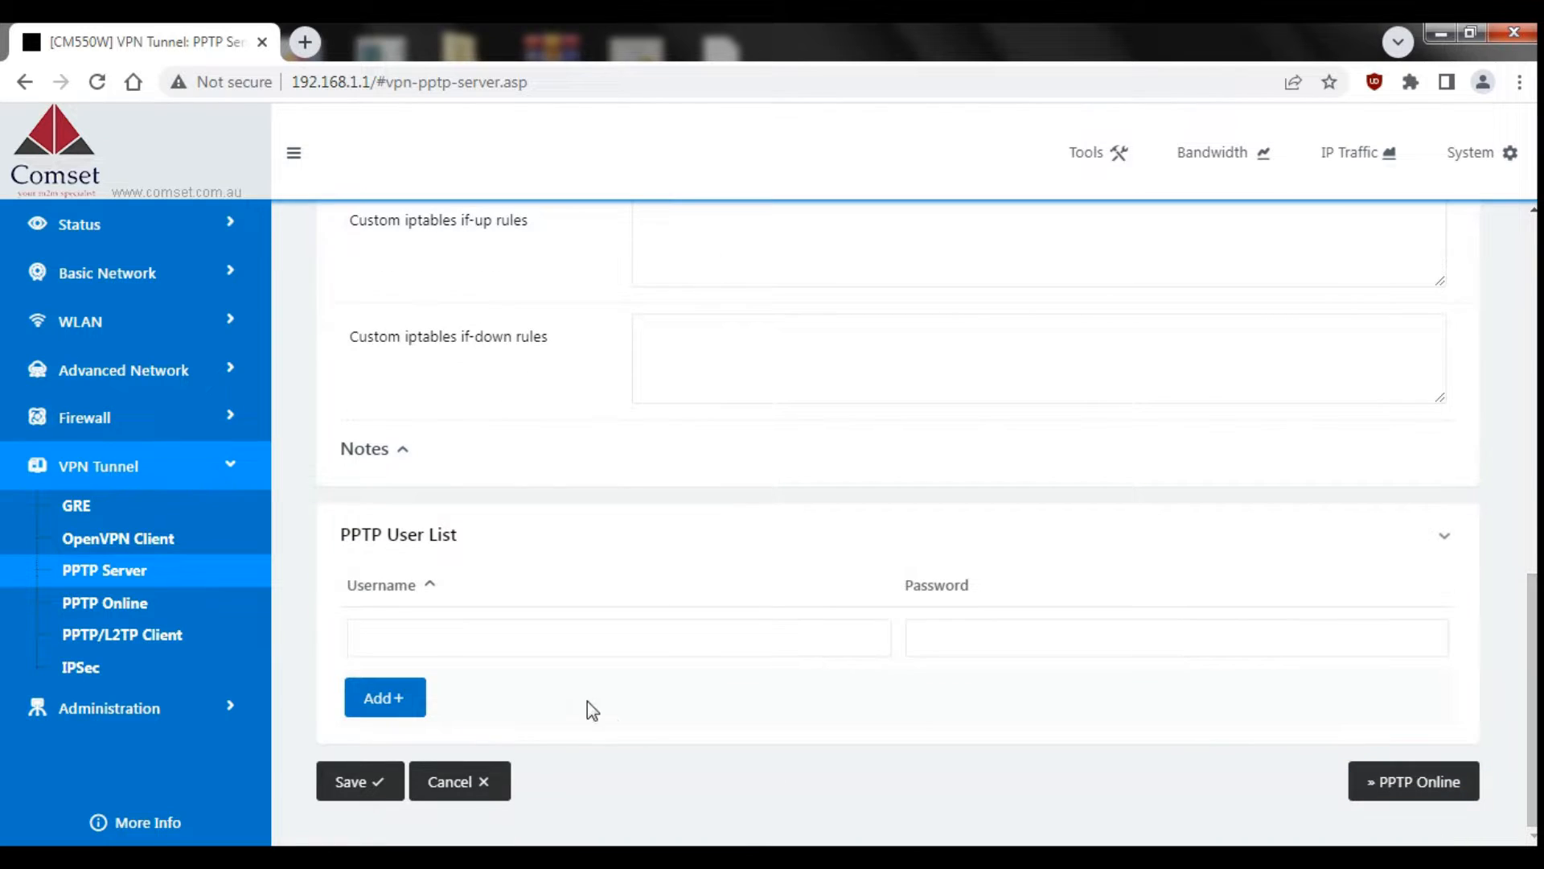
# Step: Add PPTP user 'test' with its password and save the PPTP server settings
pyautogui.click(480, 635)
pyautogui.write('test')
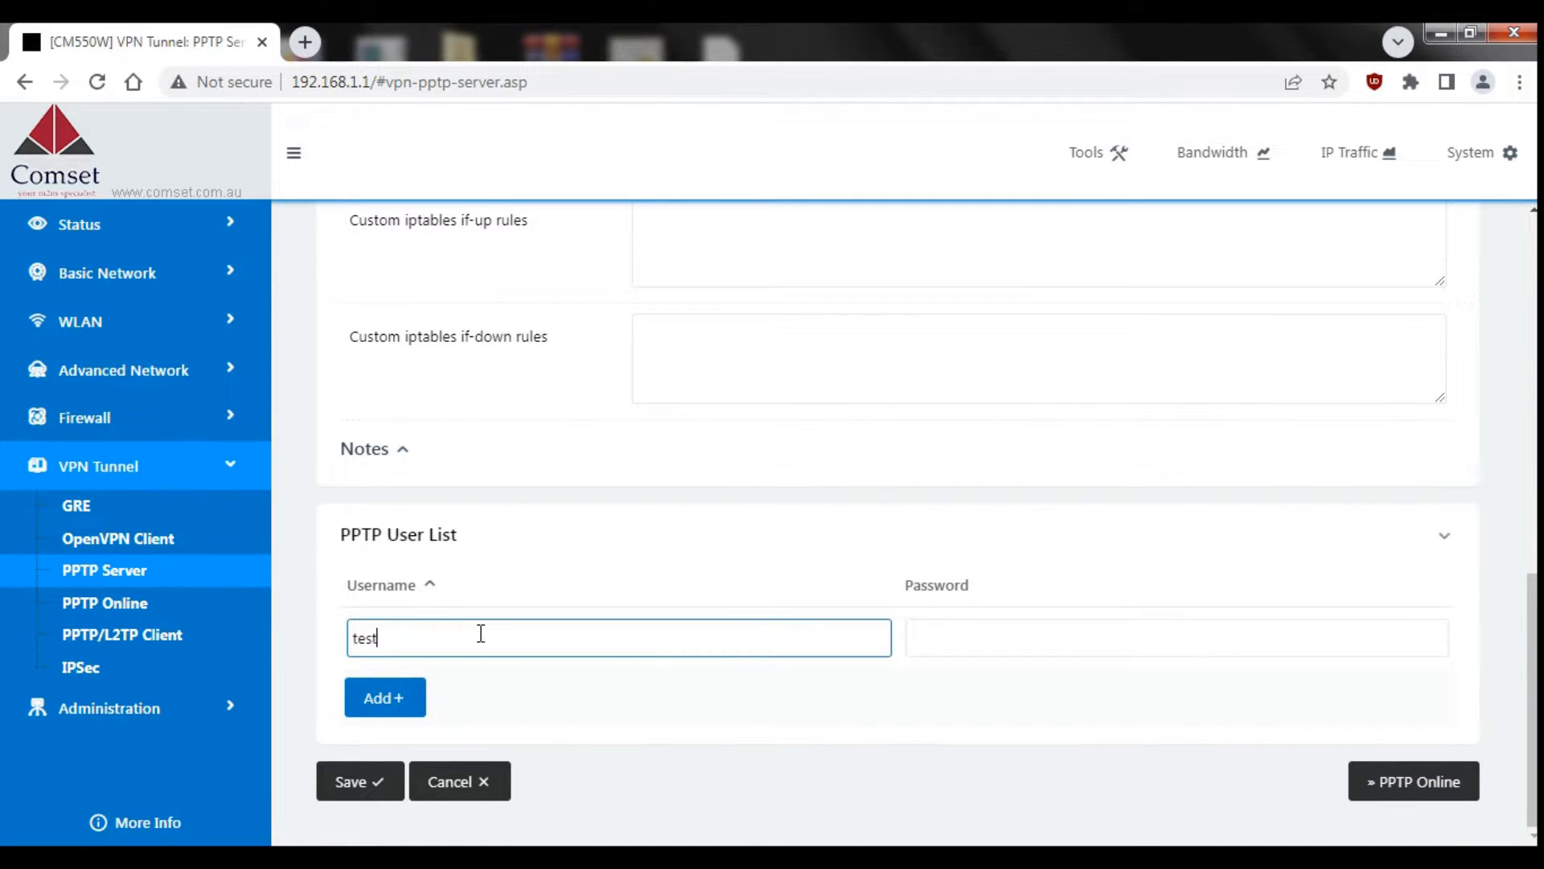
pyautogui.press('BackSpace')
pyautogui.press('BackSpace')
pyautogui.write('st')
pyautogui.press('Tab')
pyautogui.write('password')
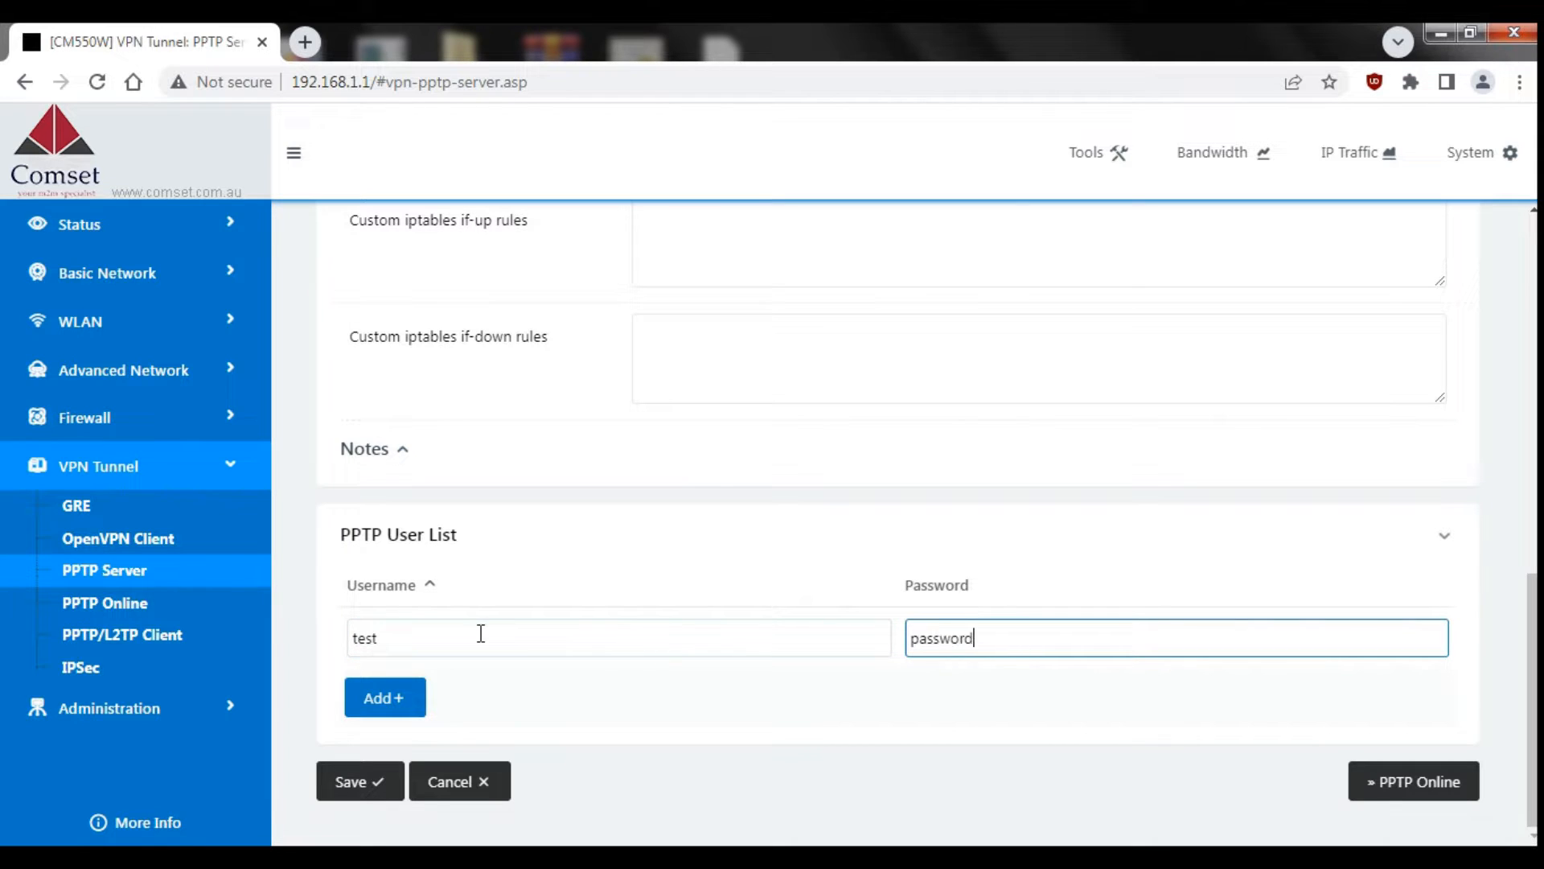
pyautogui.click(400, 703)
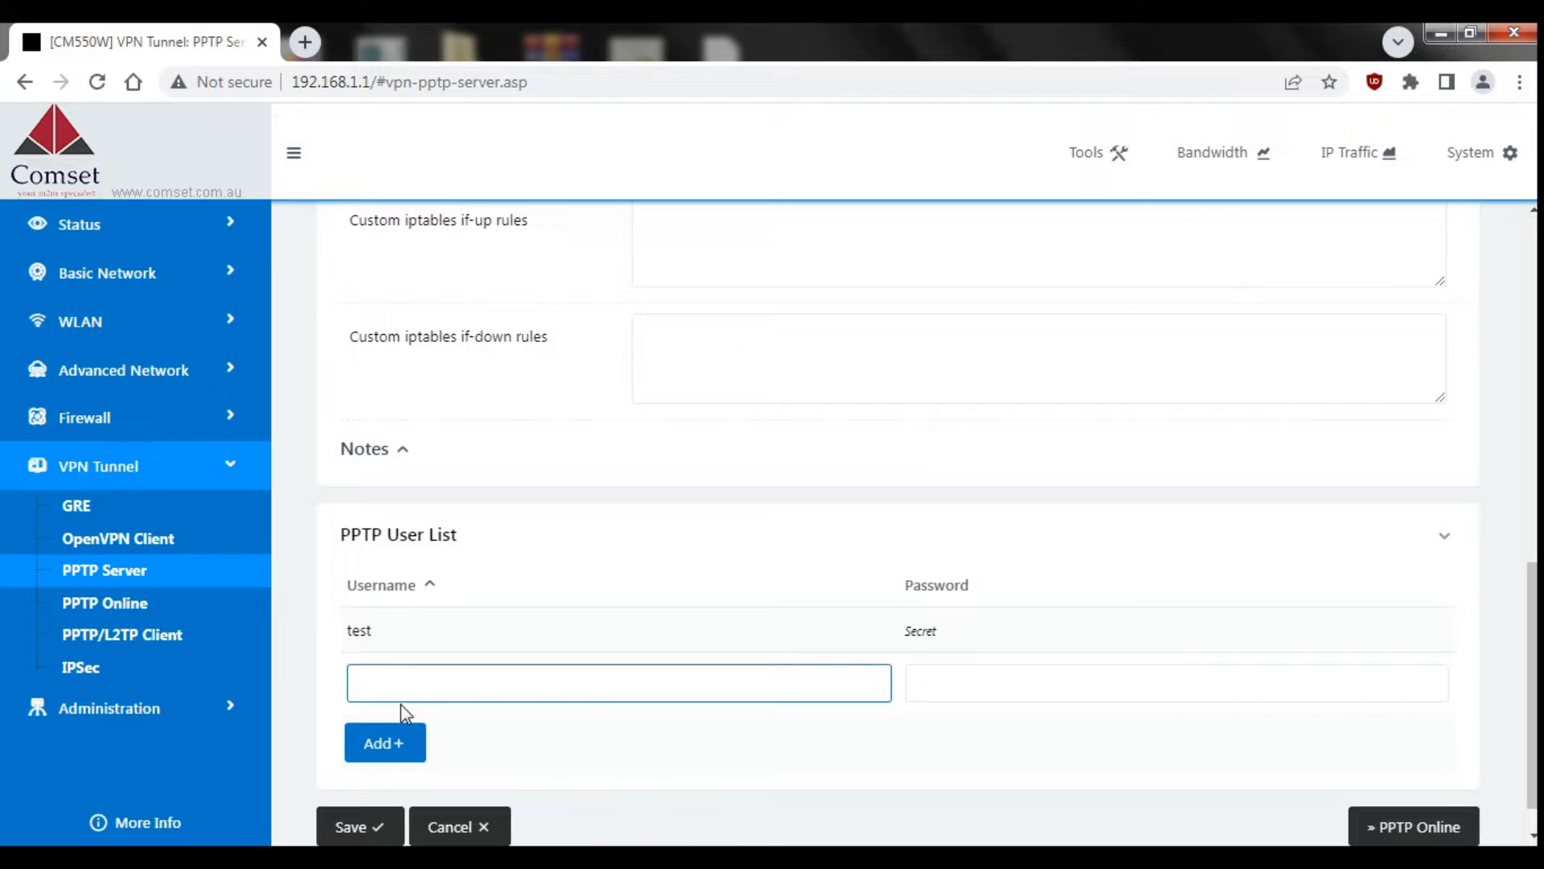
pyautogui.click(364, 827)
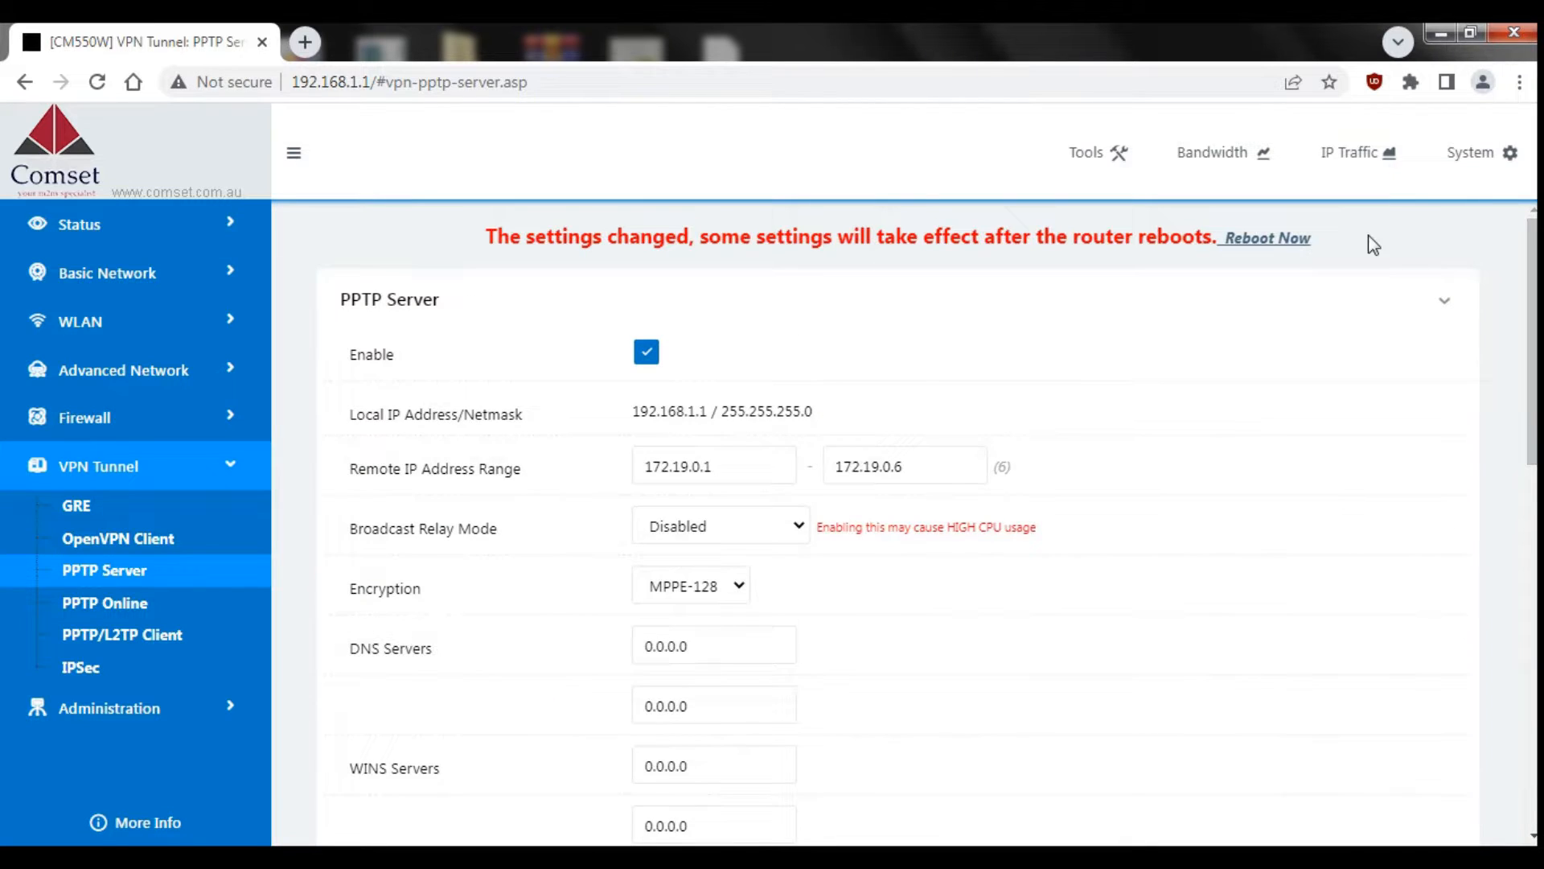
# Step: Reboot the router to apply the settings, then select the current address-bar URL
pyautogui.click(1262, 241)
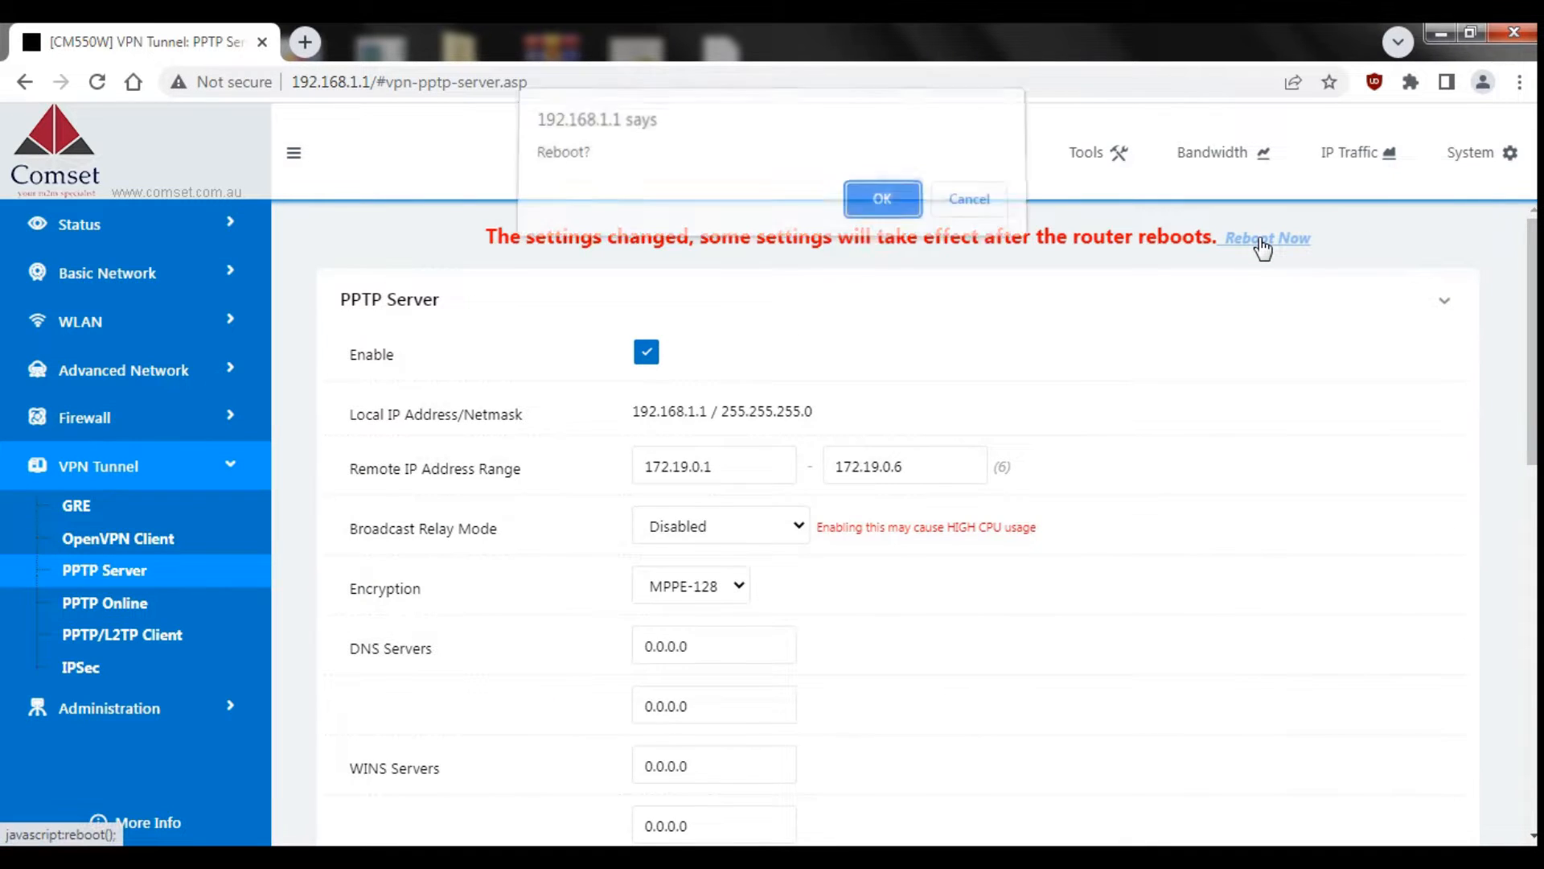
pyautogui.click(882, 211)
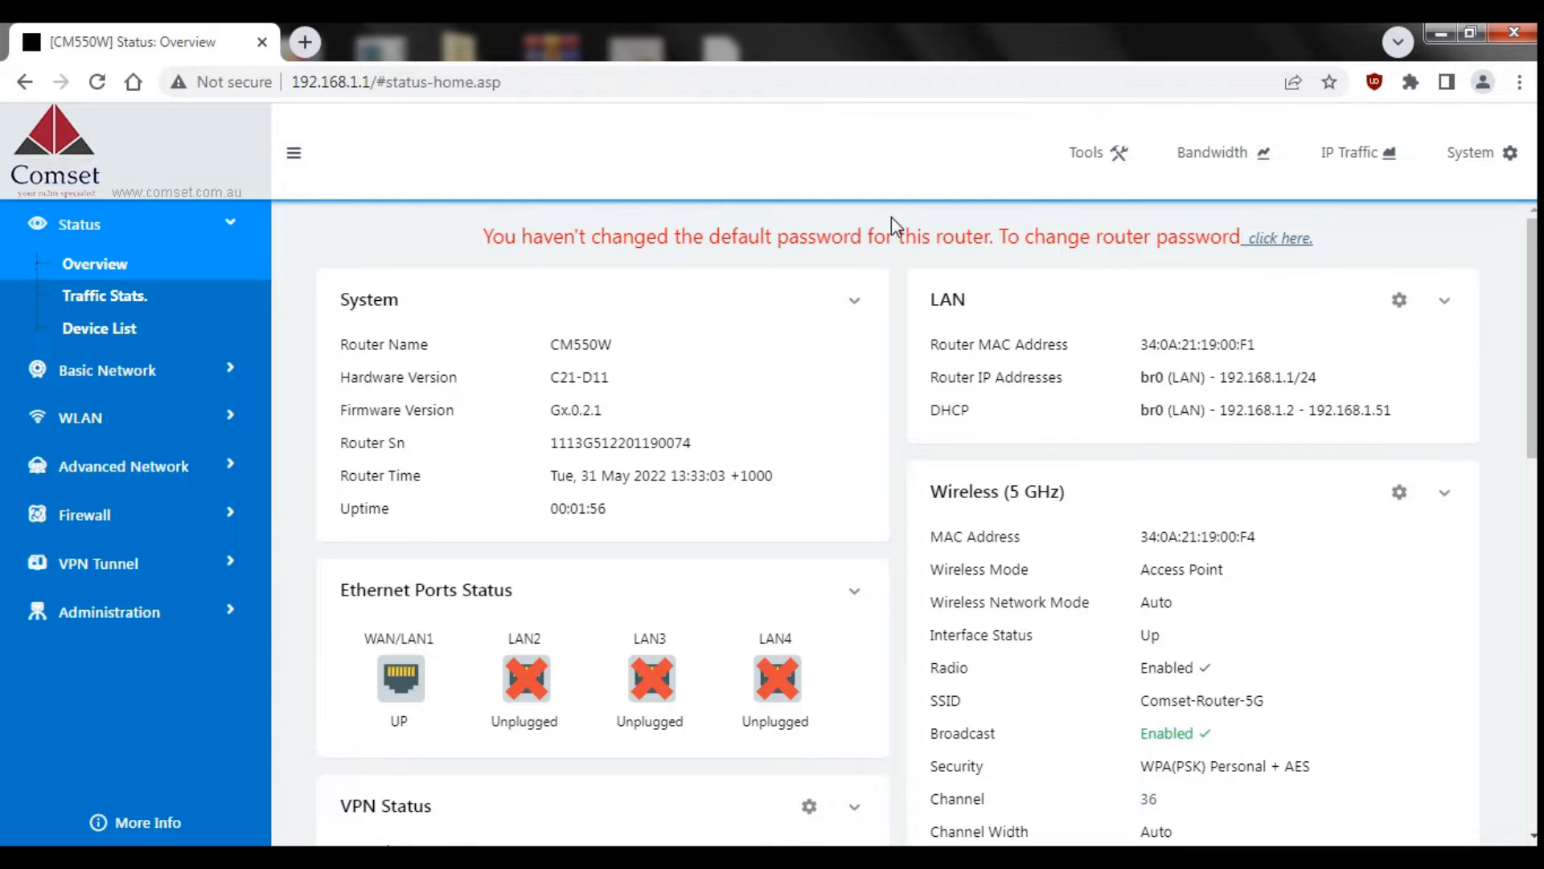
pyautogui.moveTo(543, 82); pyautogui.dragTo(292, 88)
# Step: Load cm550.dyndns.org in Chrome and sign in with the router's admin username and password
pyautogui.write('cm')
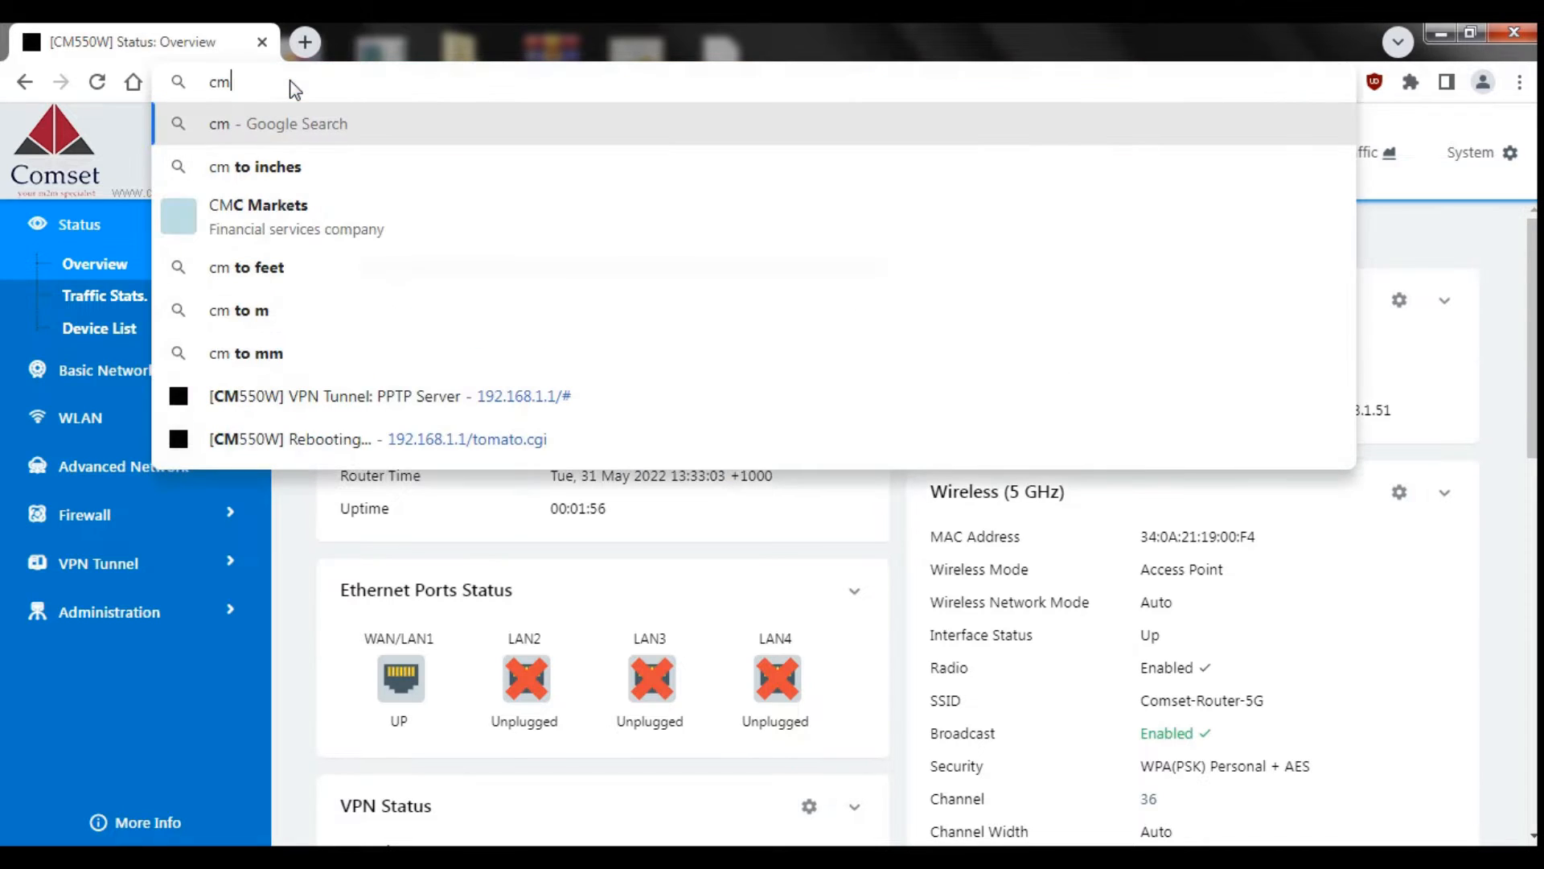
pyautogui.write('550.dyndns.org')
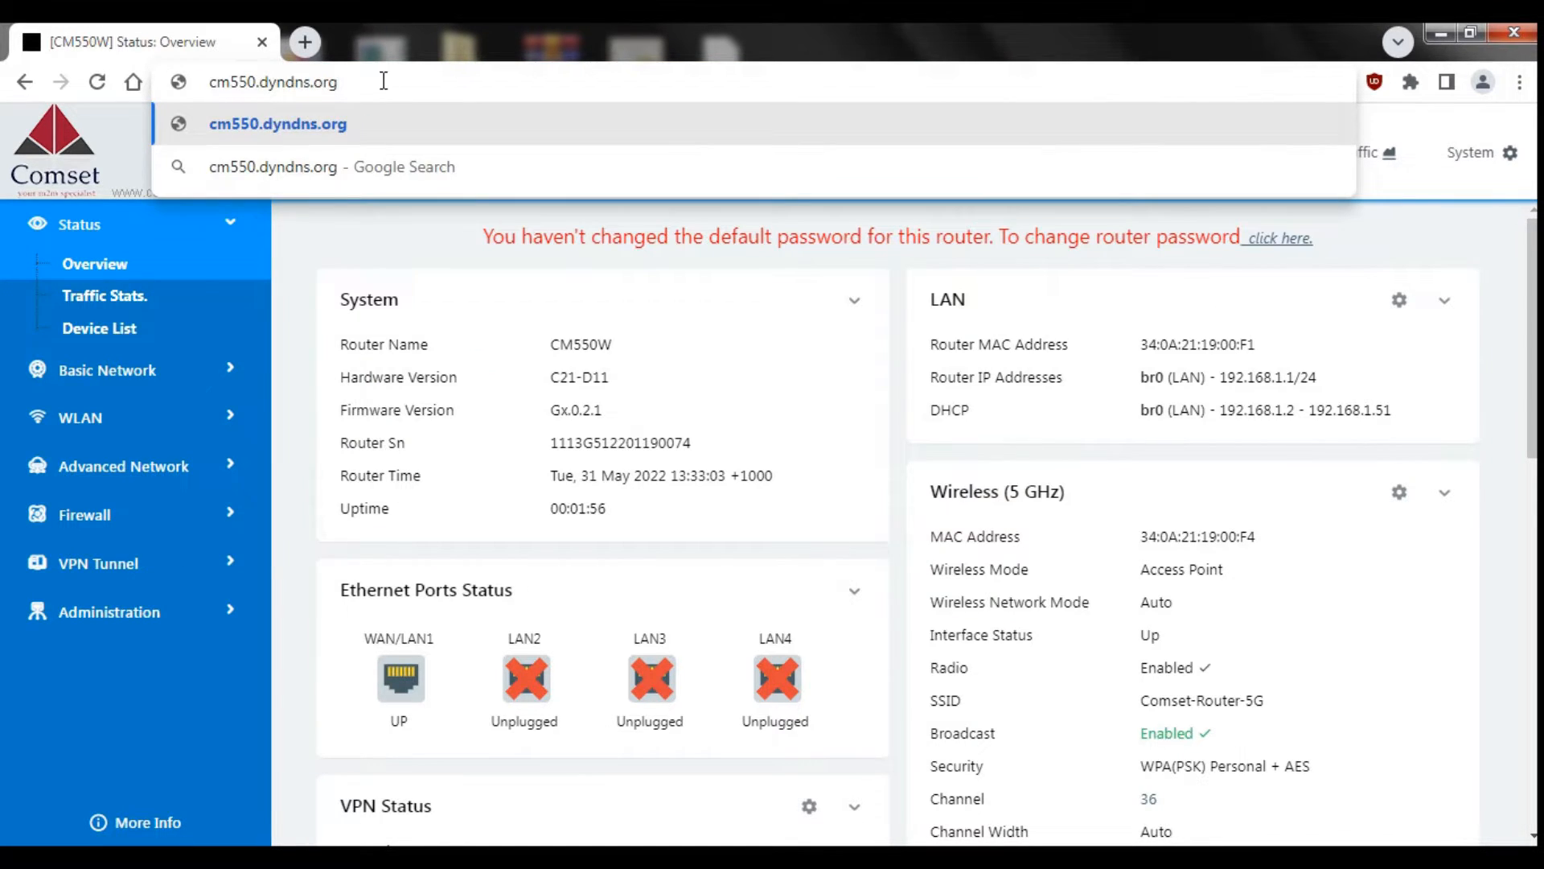
pyautogui.press('Return')
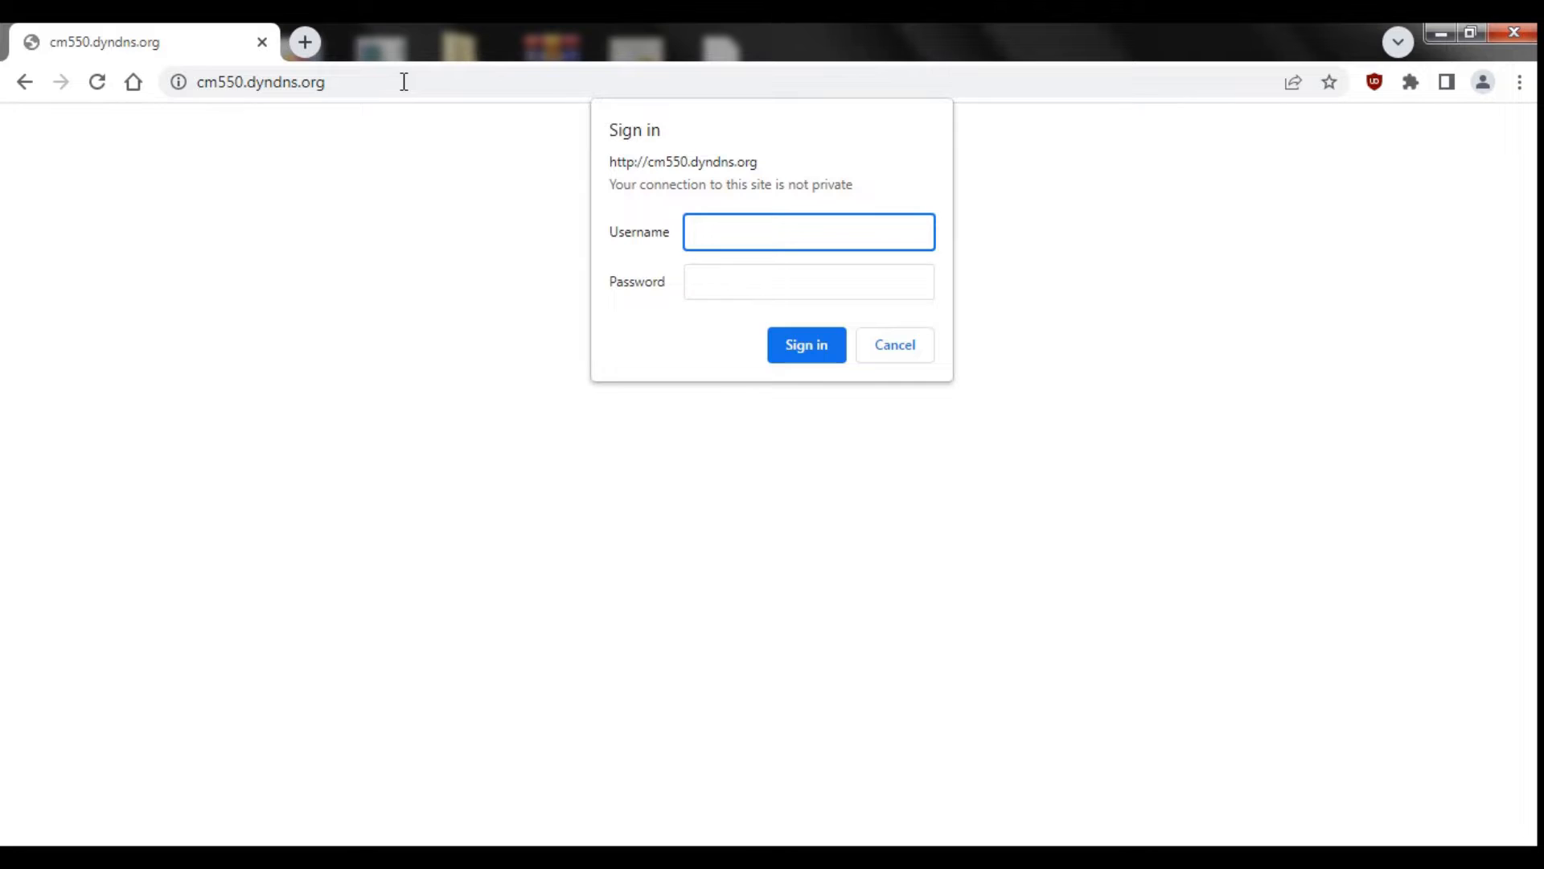
pyautogui.write('admin')
pyautogui.press('Tab')
pyautogui.write('admin')
pyautogui.press('Return')
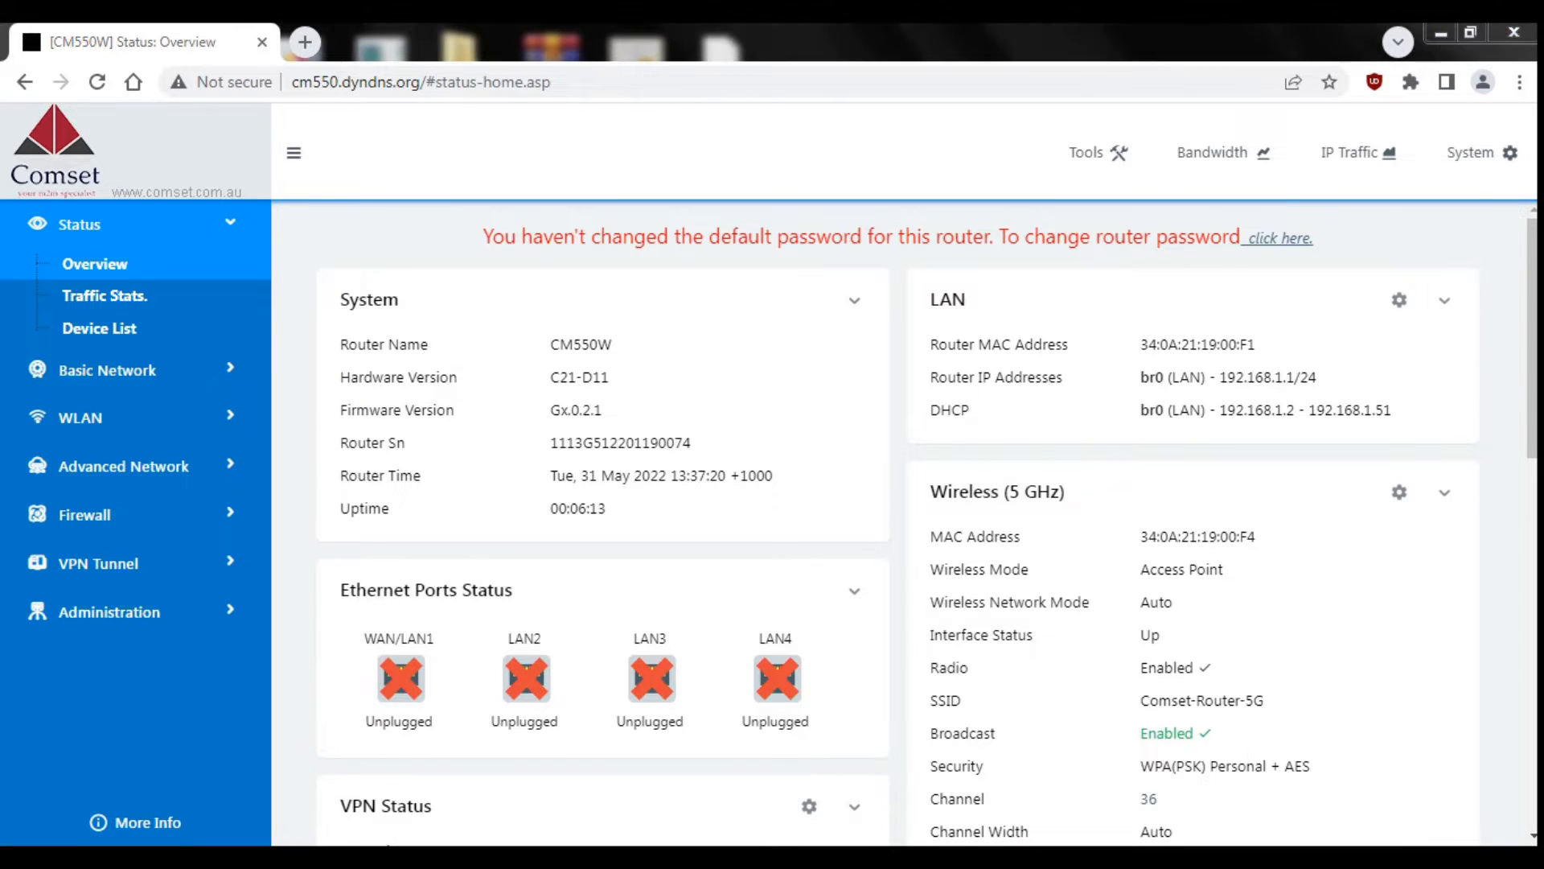
pyautogui.click(1406, 855)
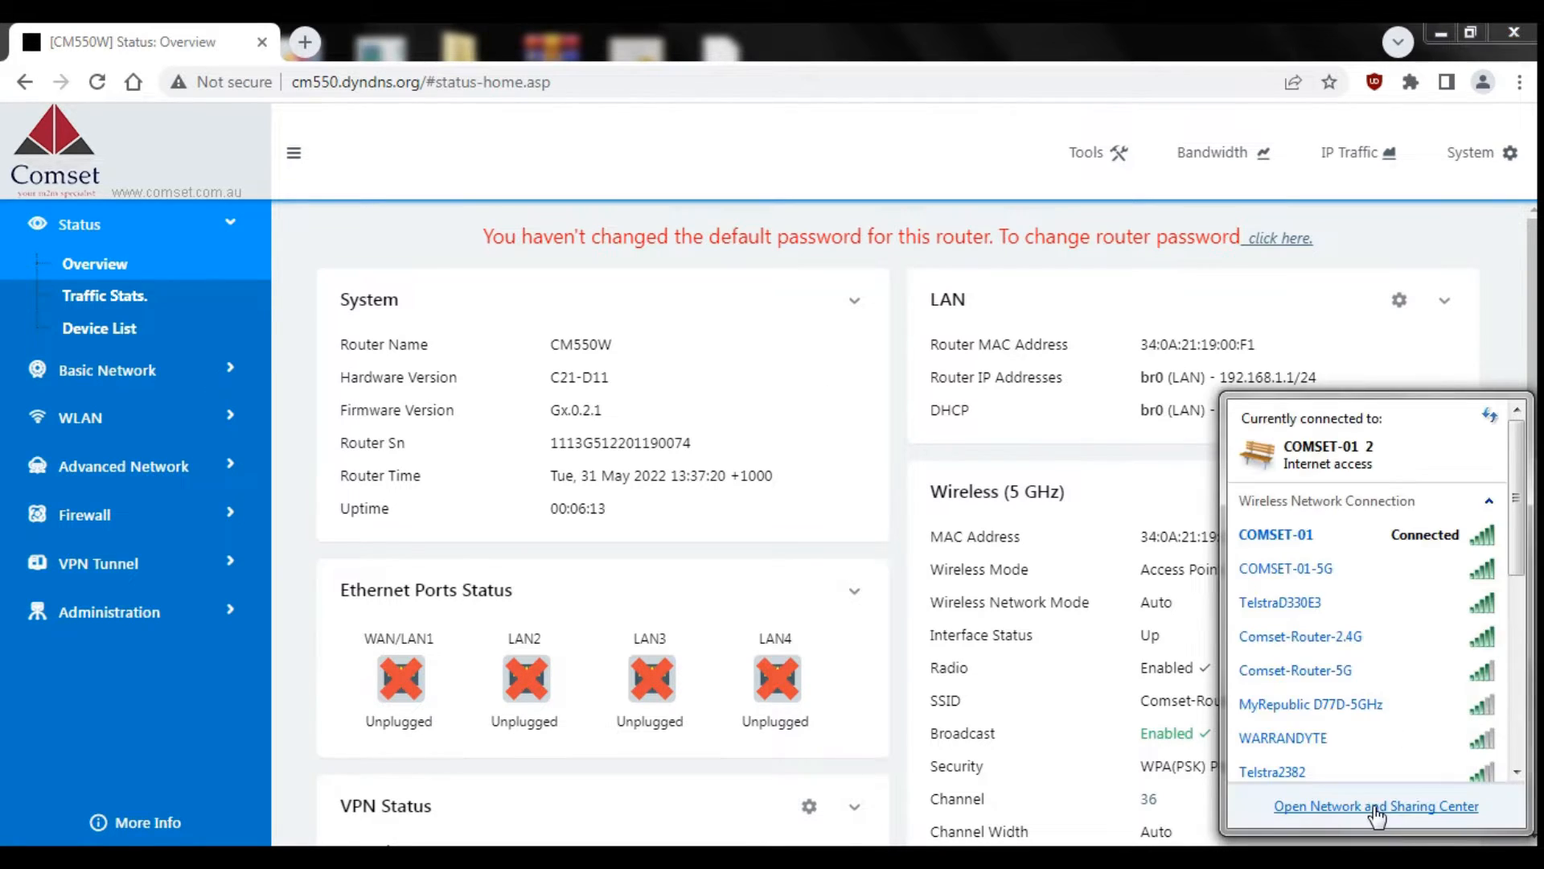
# Step: From Network and Sharing Center, start a new workplace connection using a VPN over the Internet
pyautogui.click(1376, 806)
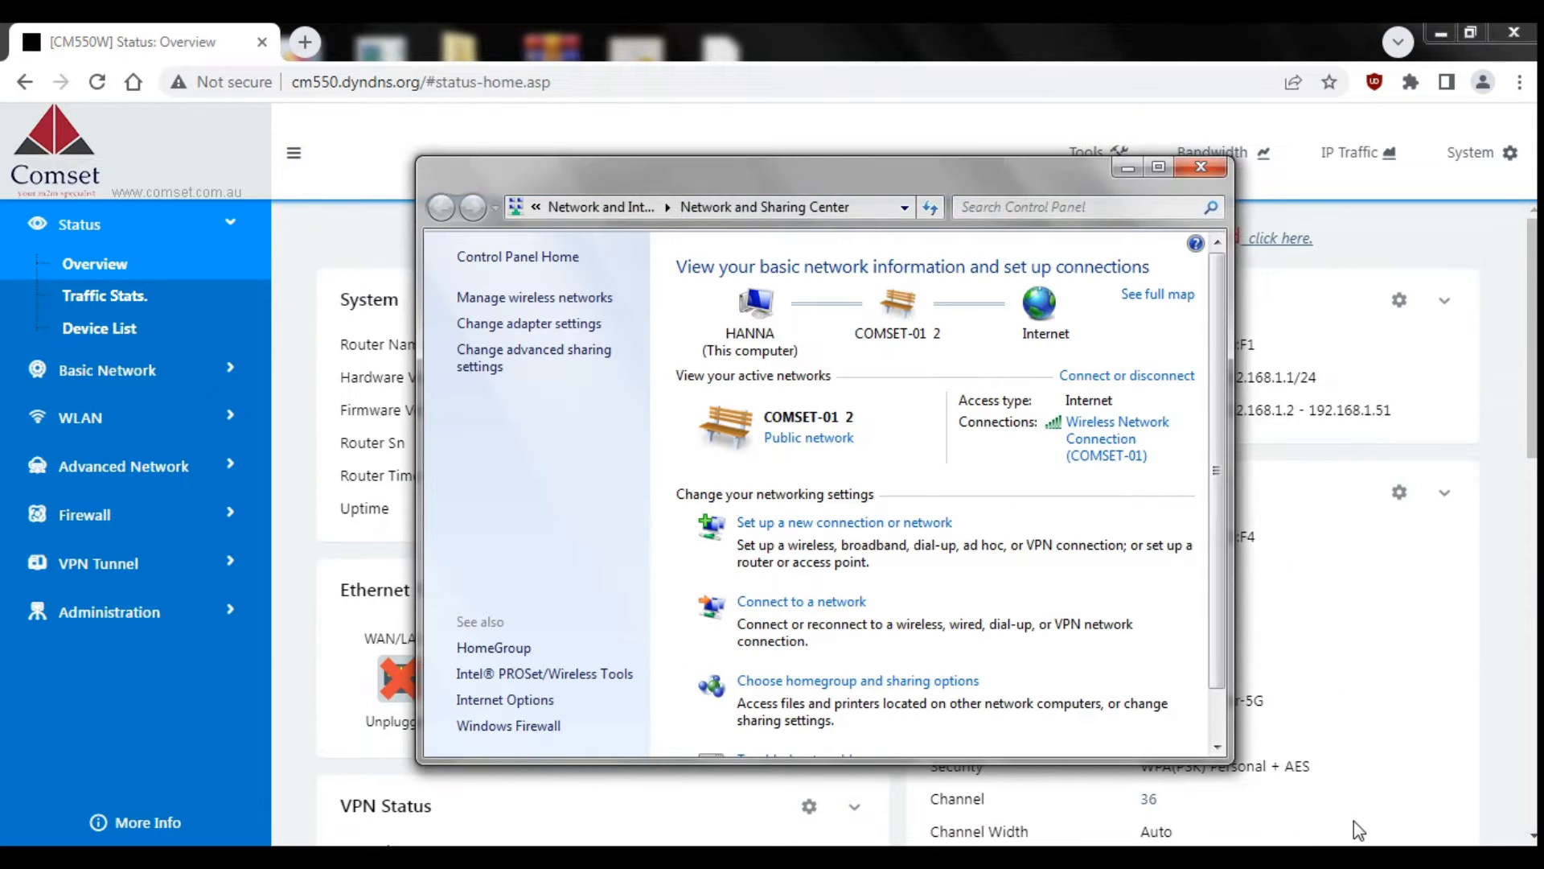
pyautogui.click(837, 525)
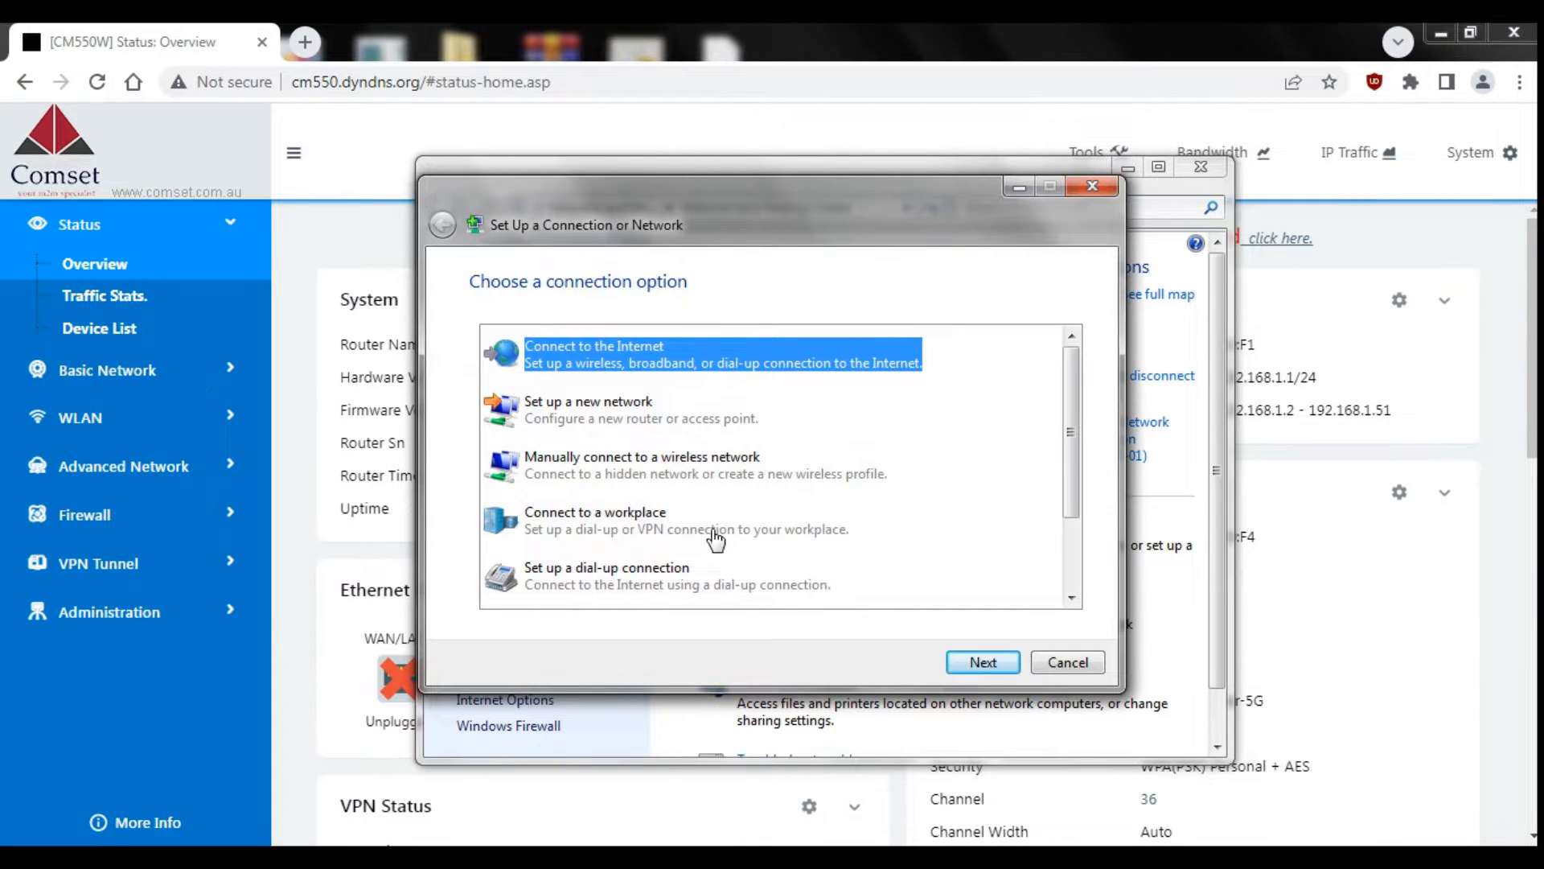
pyautogui.click(689, 537)
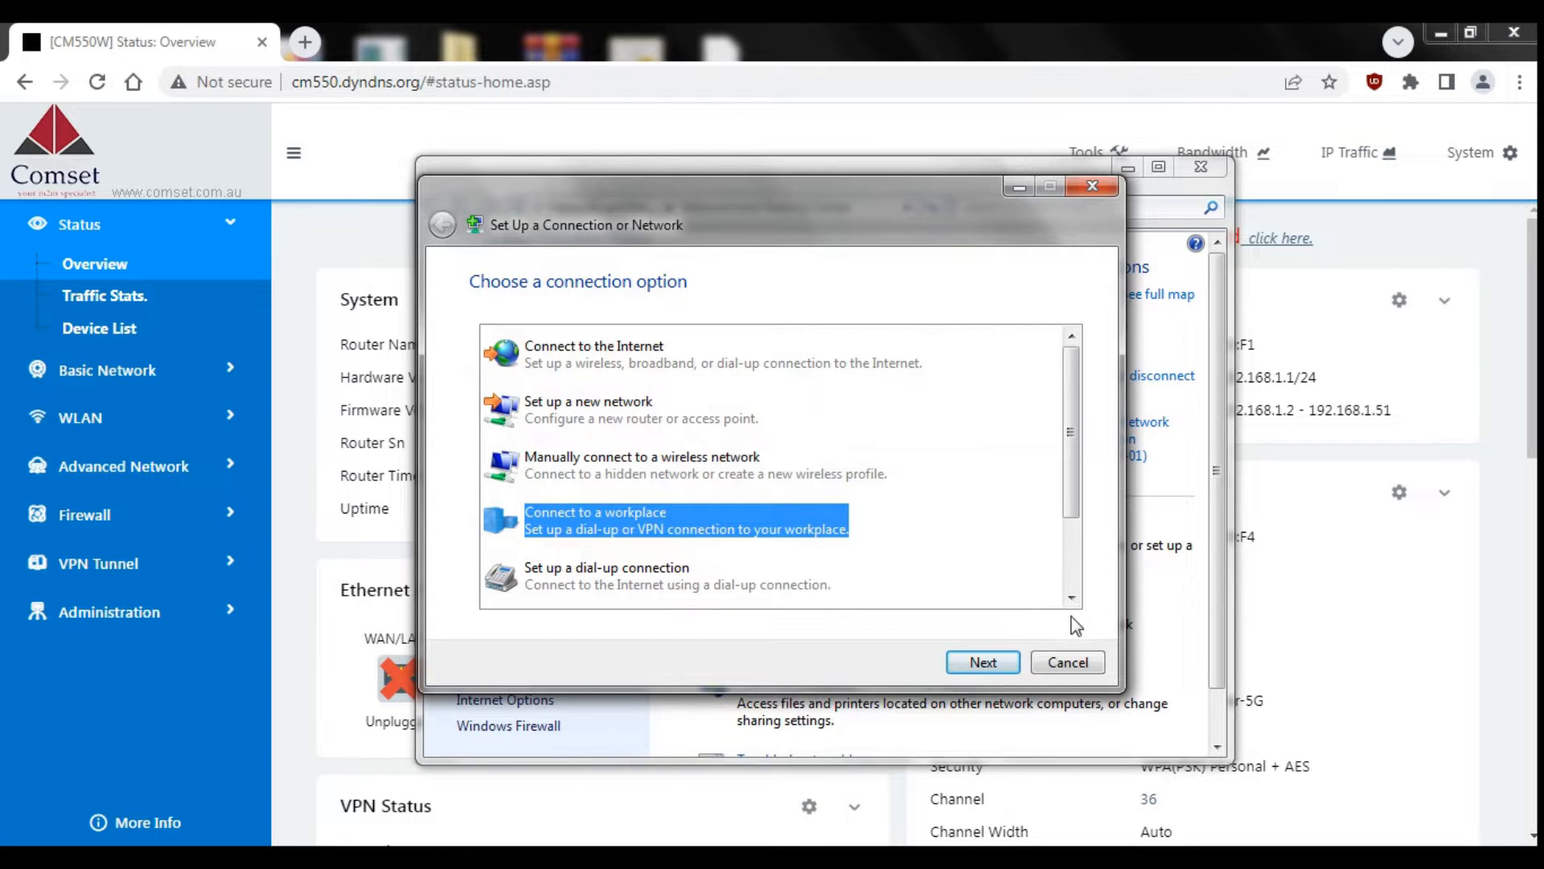
pyautogui.click(972, 663)
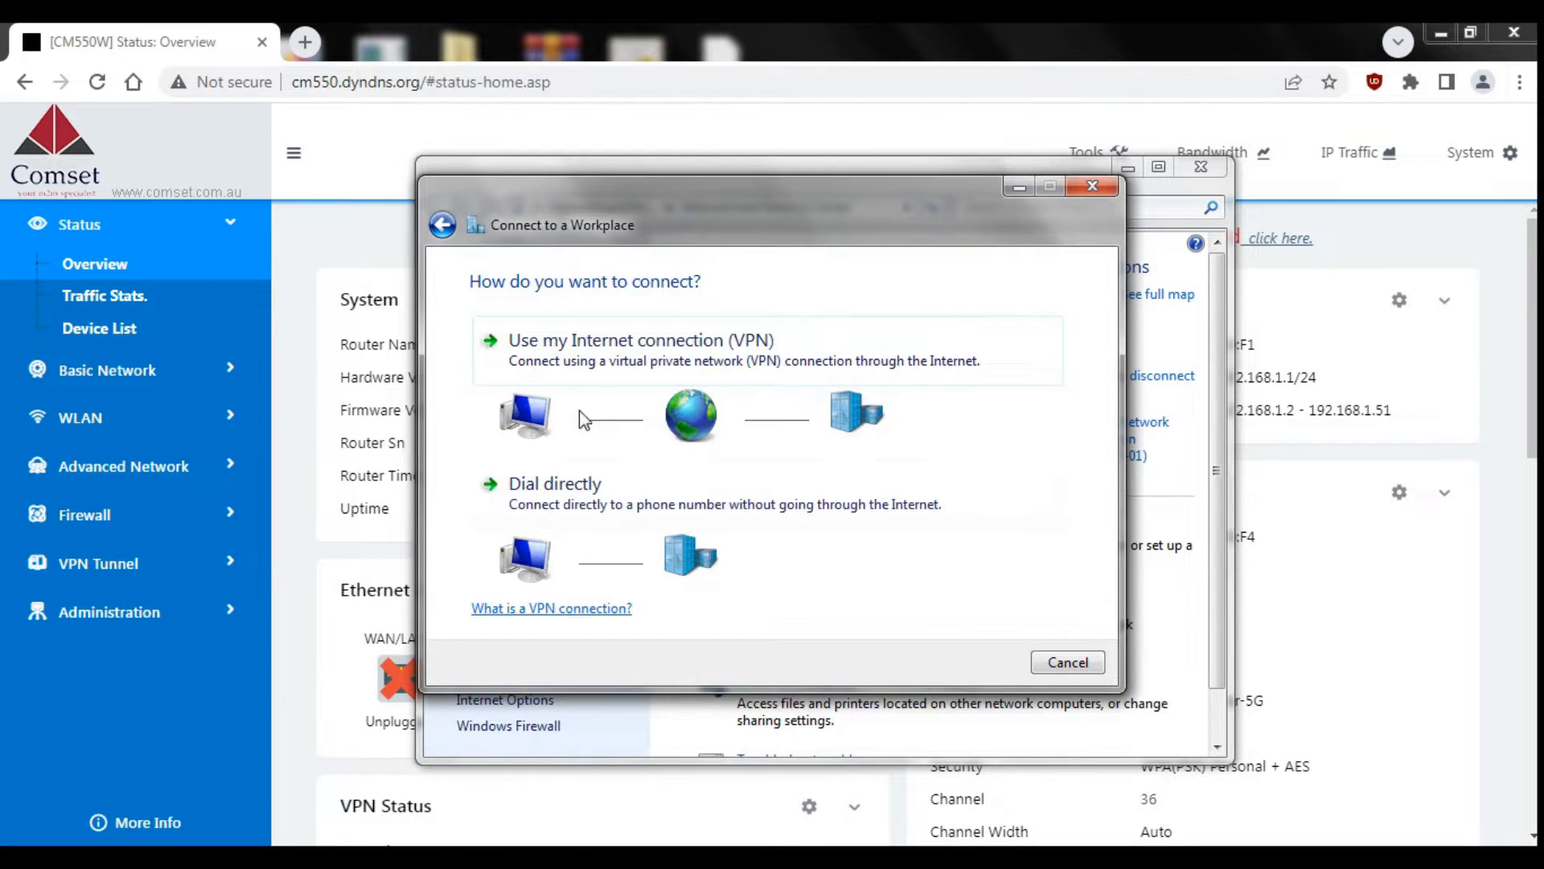
pyautogui.click(546, 340)
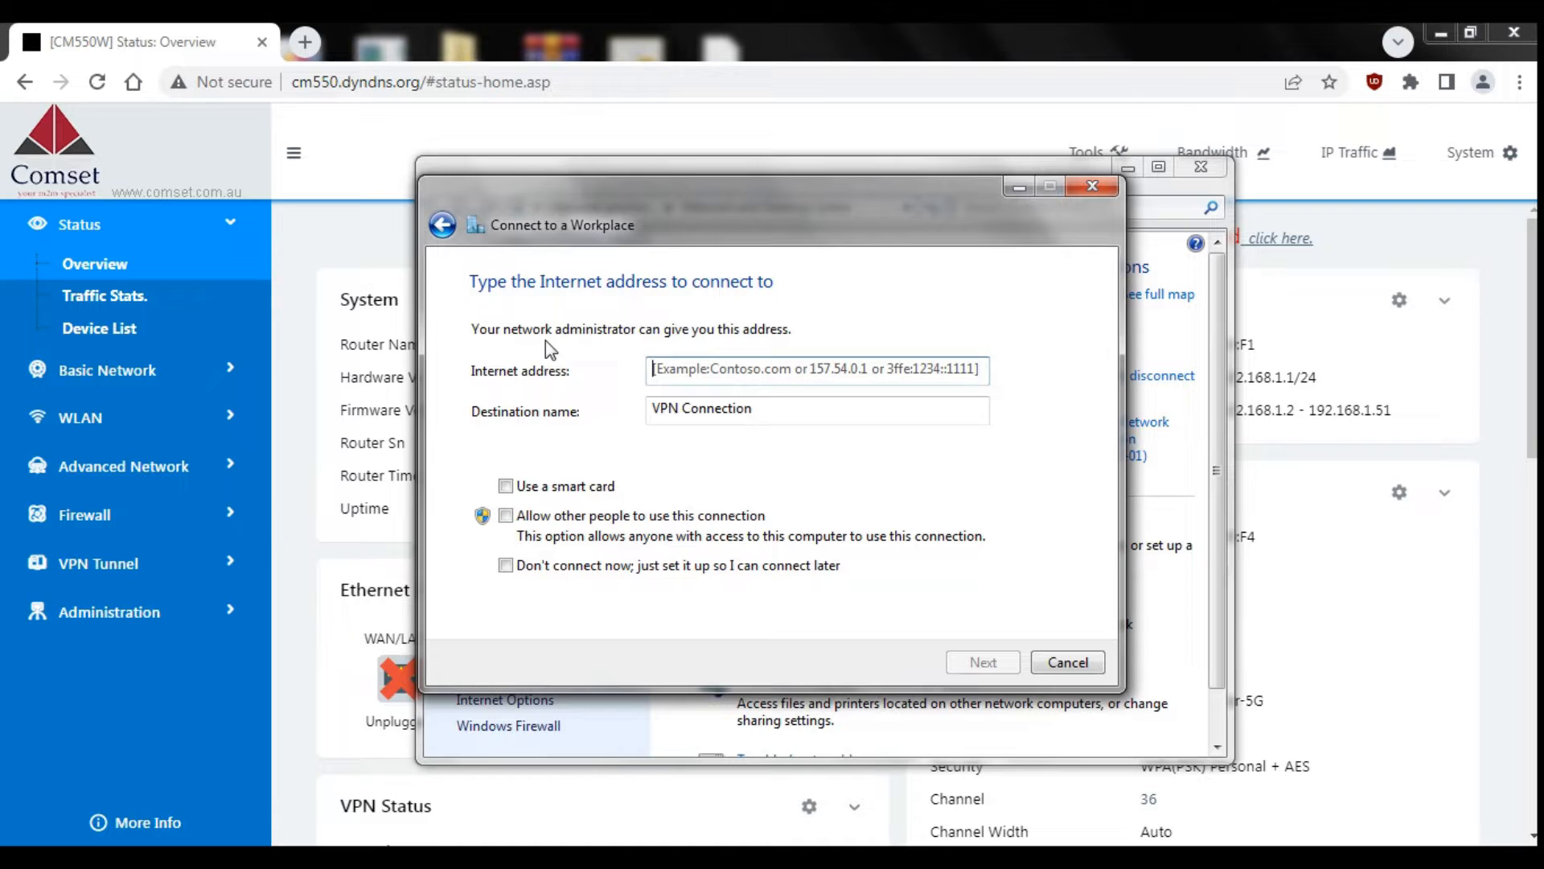
# Step: Enter server address cm550.dyndns.org, name the connection PPTP, and choose not to connect now
pyautogui.click(686, 373)
pyautogui.write('cm')
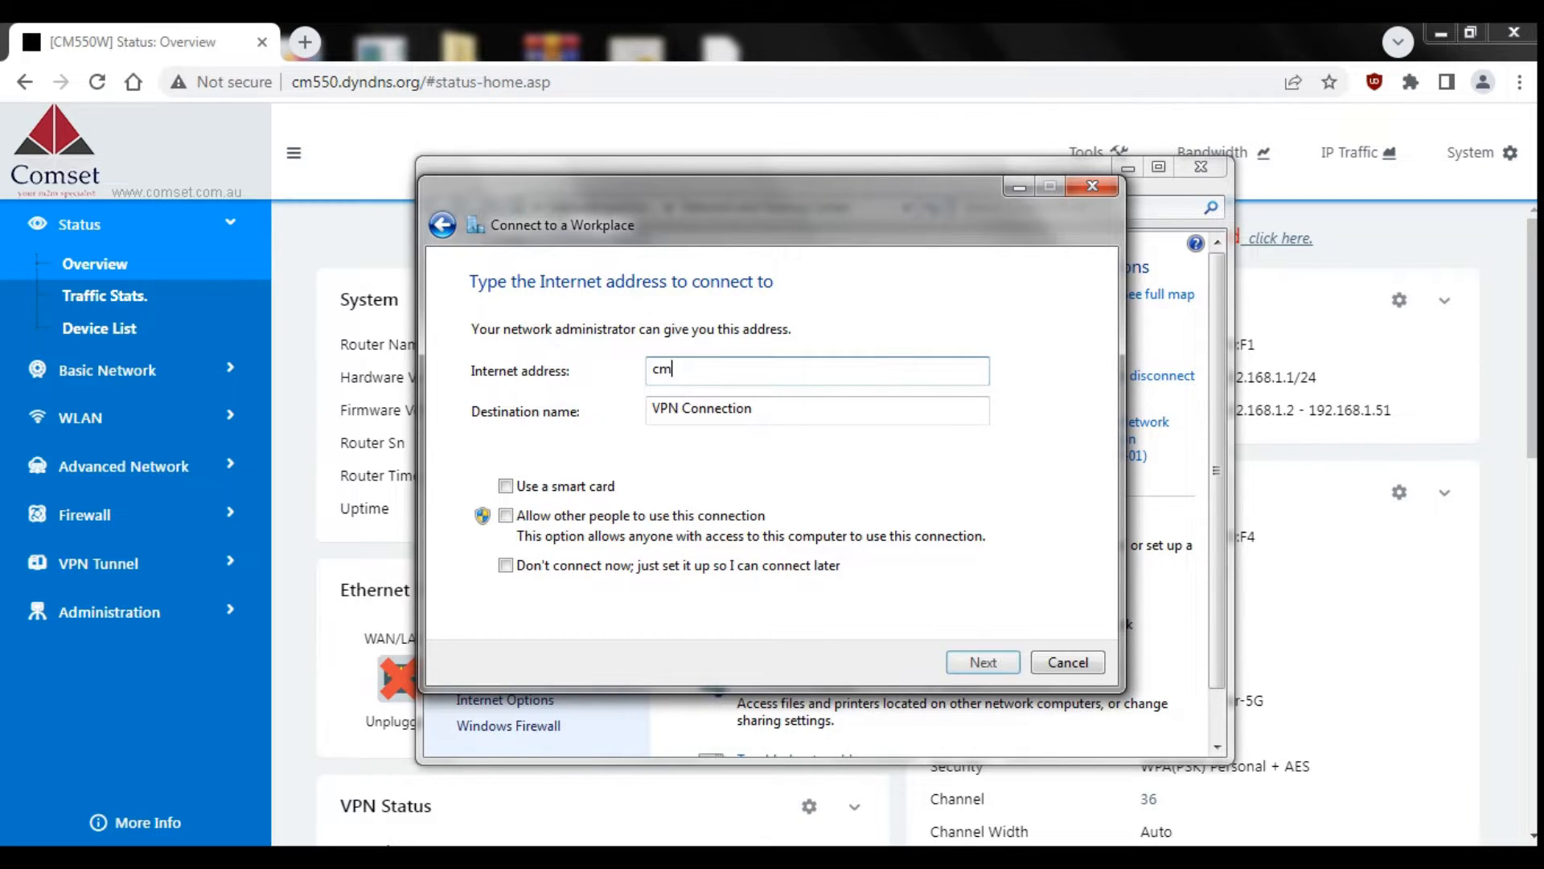
pyautogui.write('550')
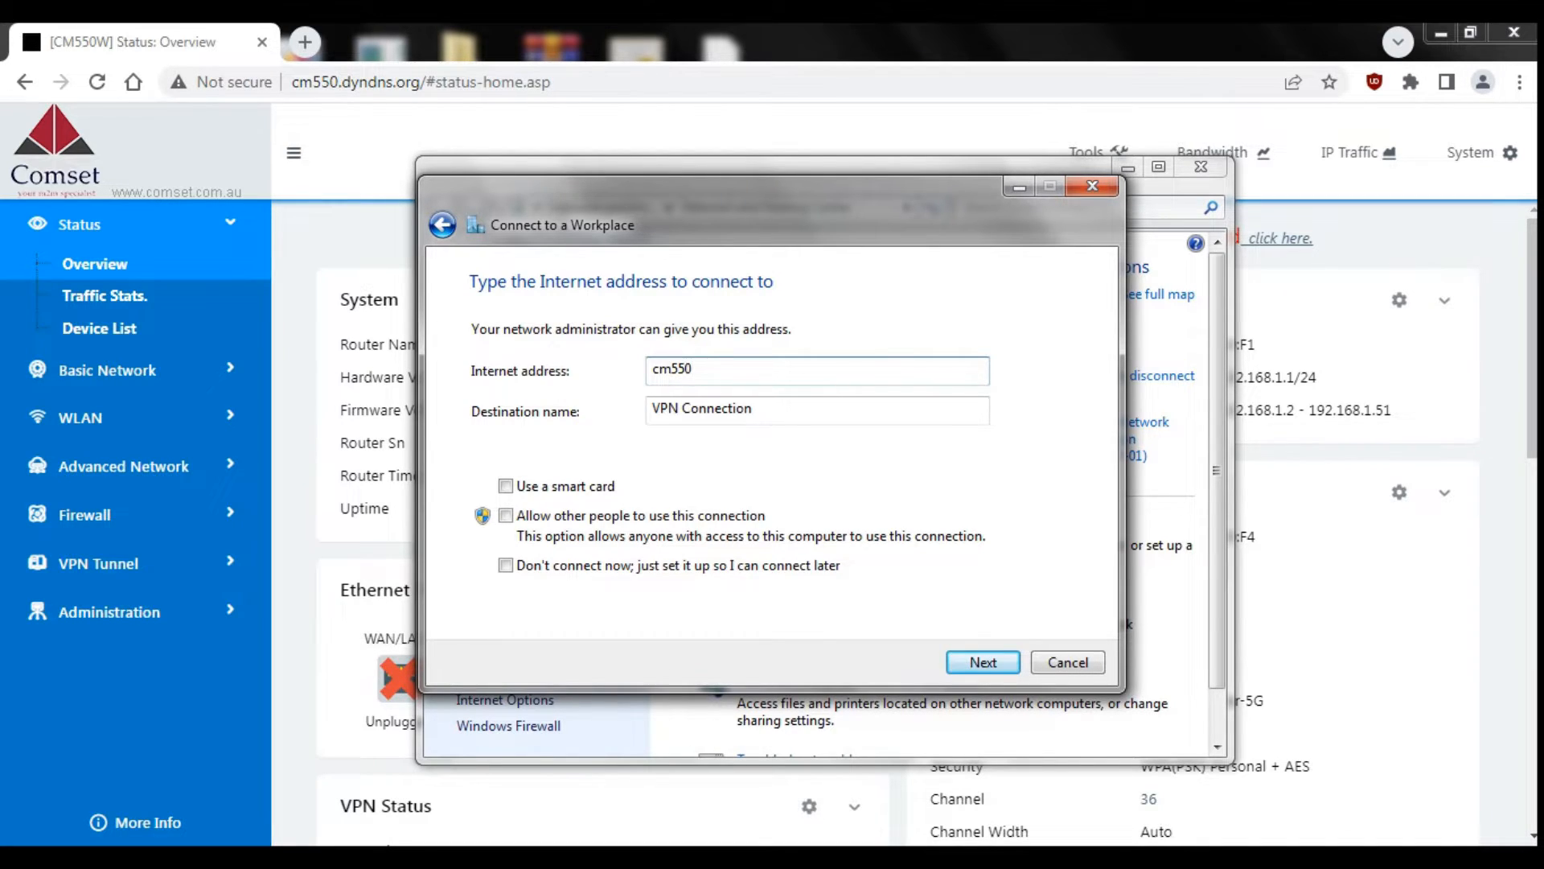
pyautogui.write('.dyndns.org')
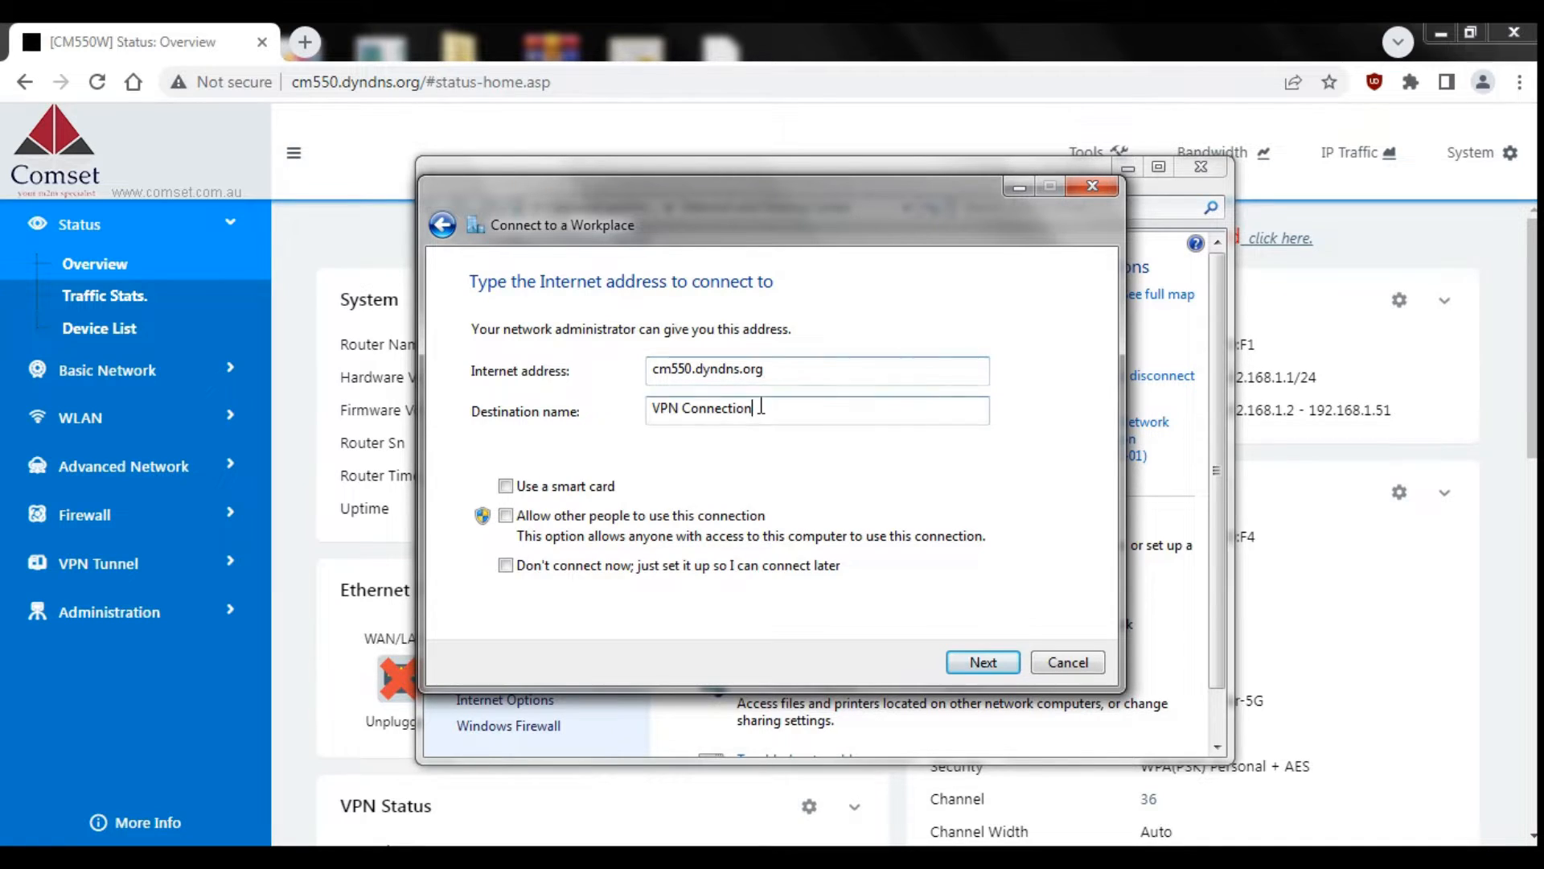
pyautogui.moveTo(760, 408); pyautogui.dragTo(603, 416)
pyautogui.write('PPTP')
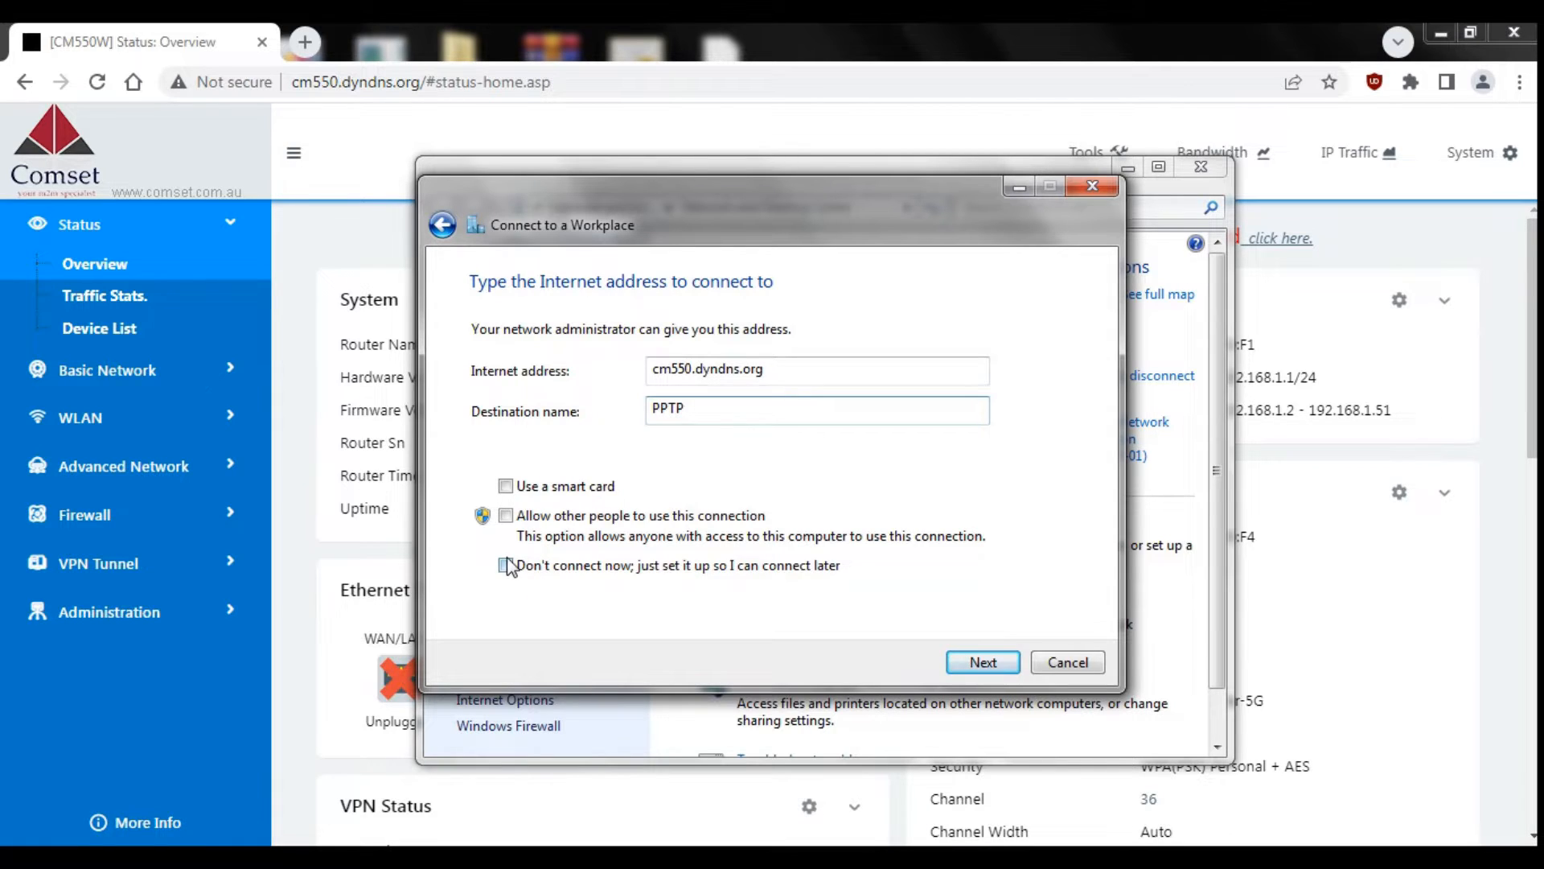
pyautogui.click(505, 566)
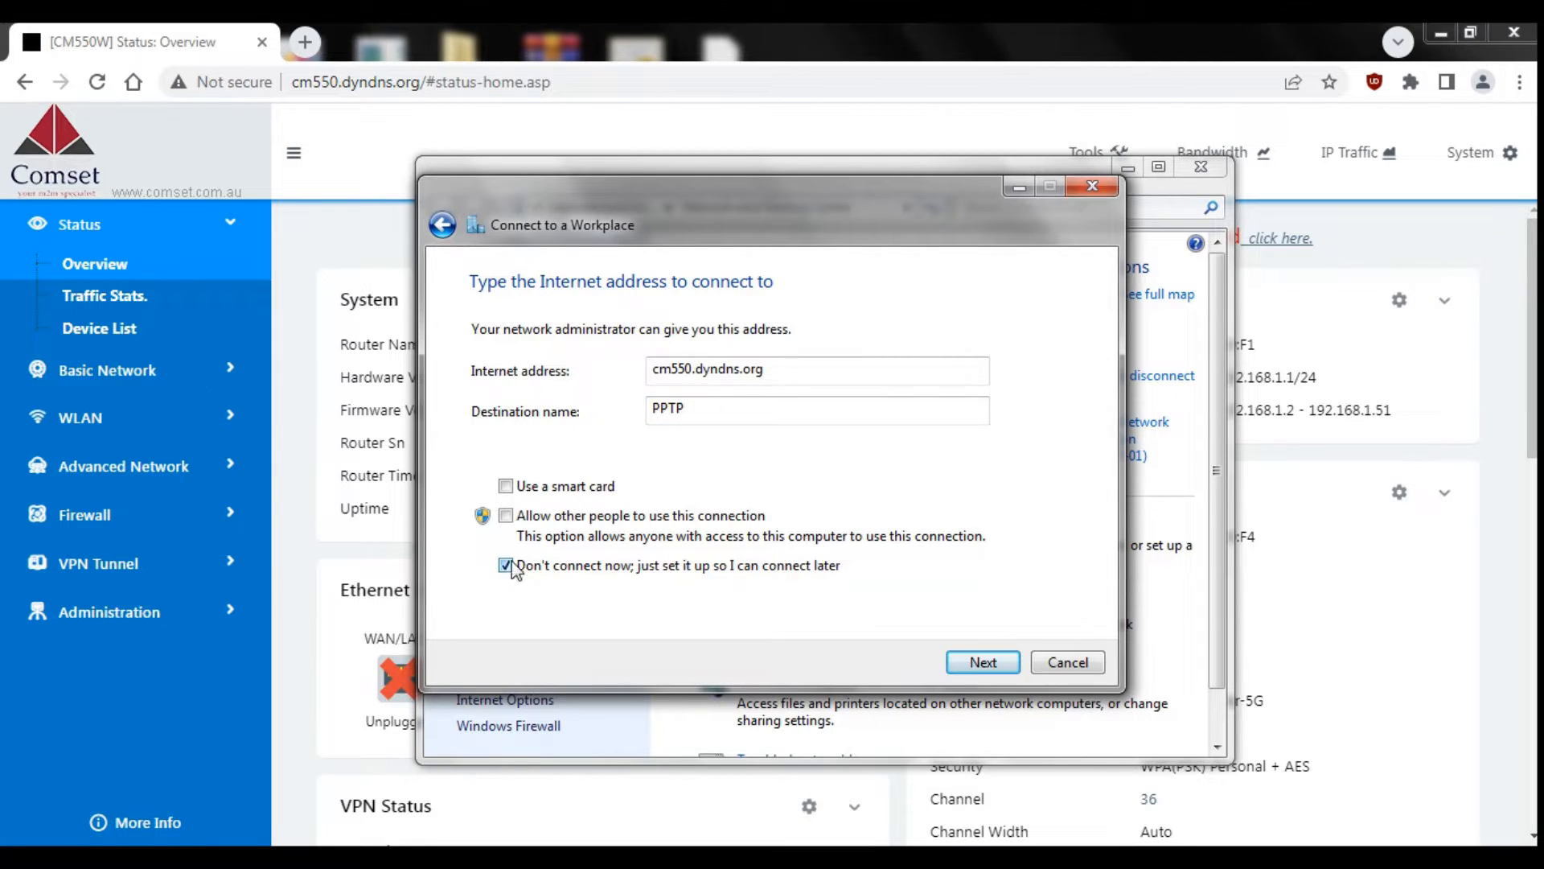
pyautogui.click(981, 662)
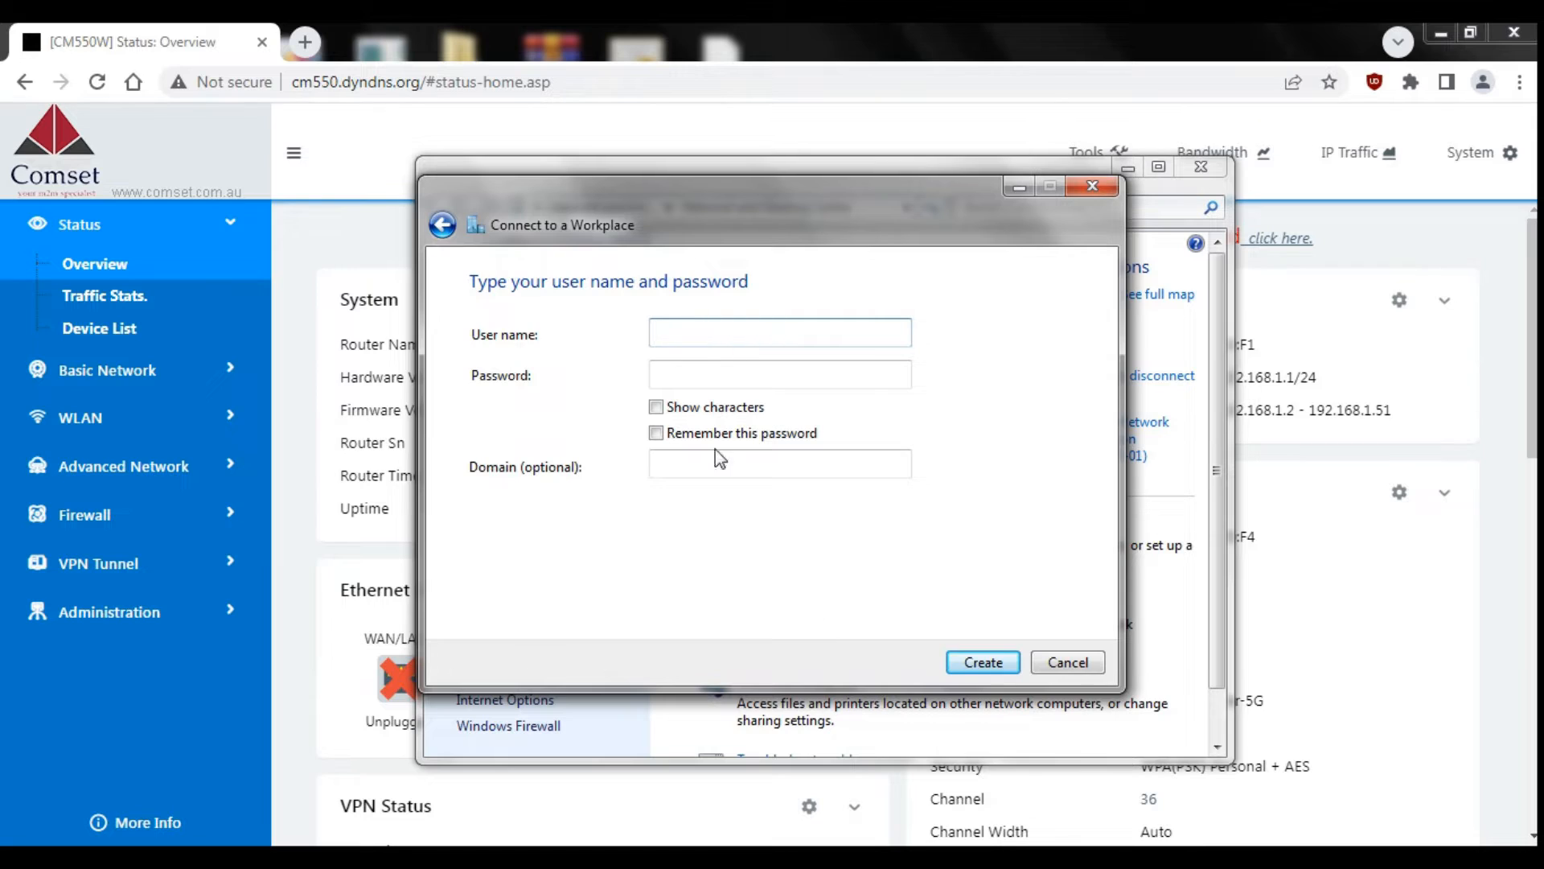
# Step: Enter the VPN username 'test' and password, remember it, and create the connection
pyautogui.write('test')
pyautogui.press('Tab')
pyautogui.write('••••••••')
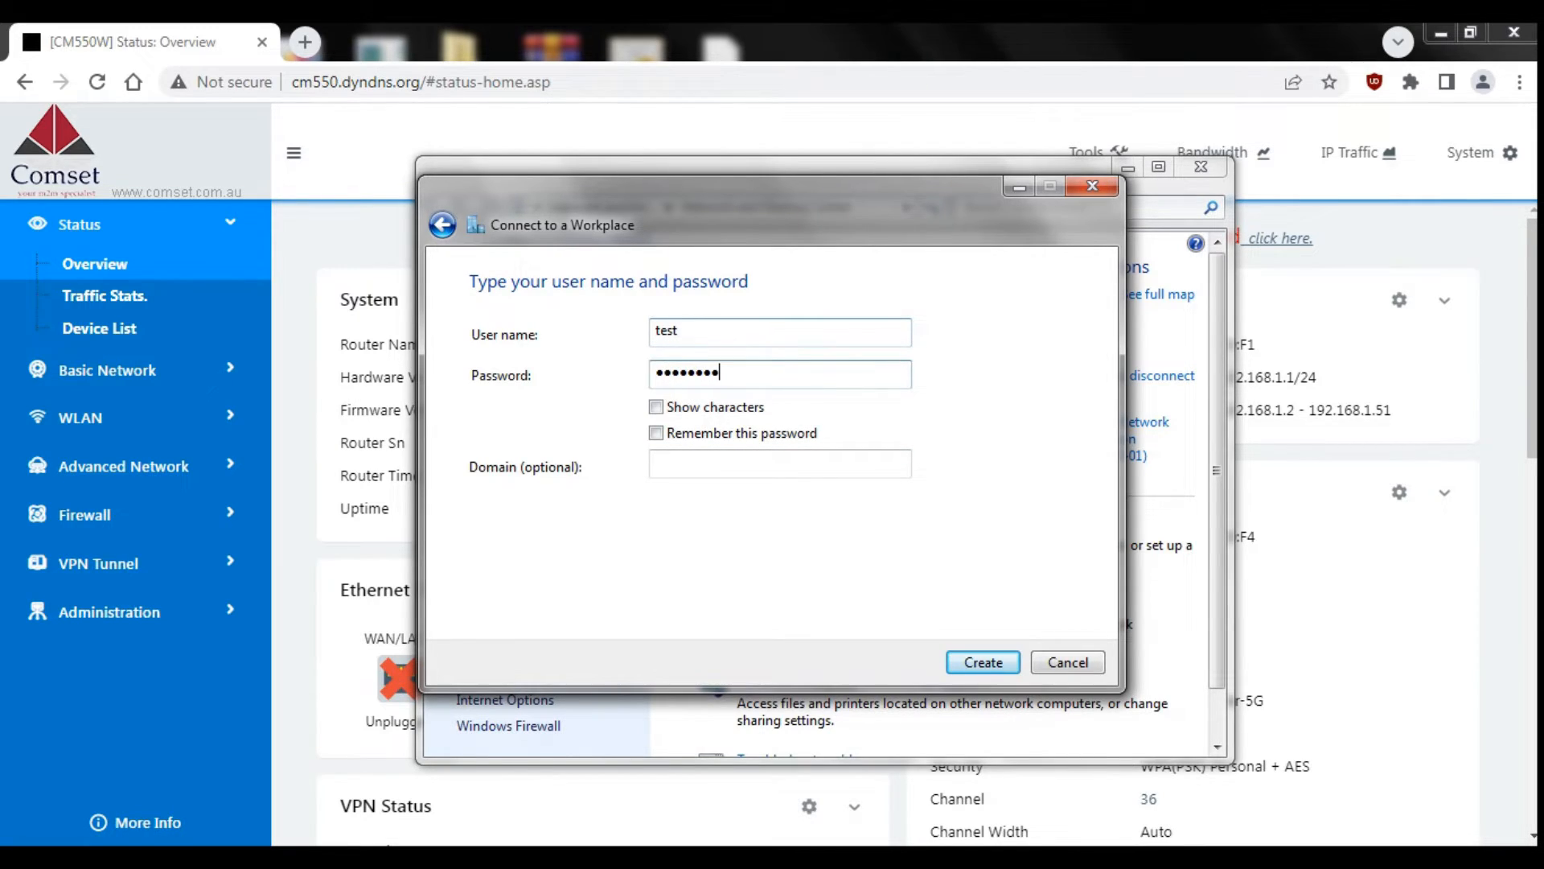
pyautogui.click(657, 432)
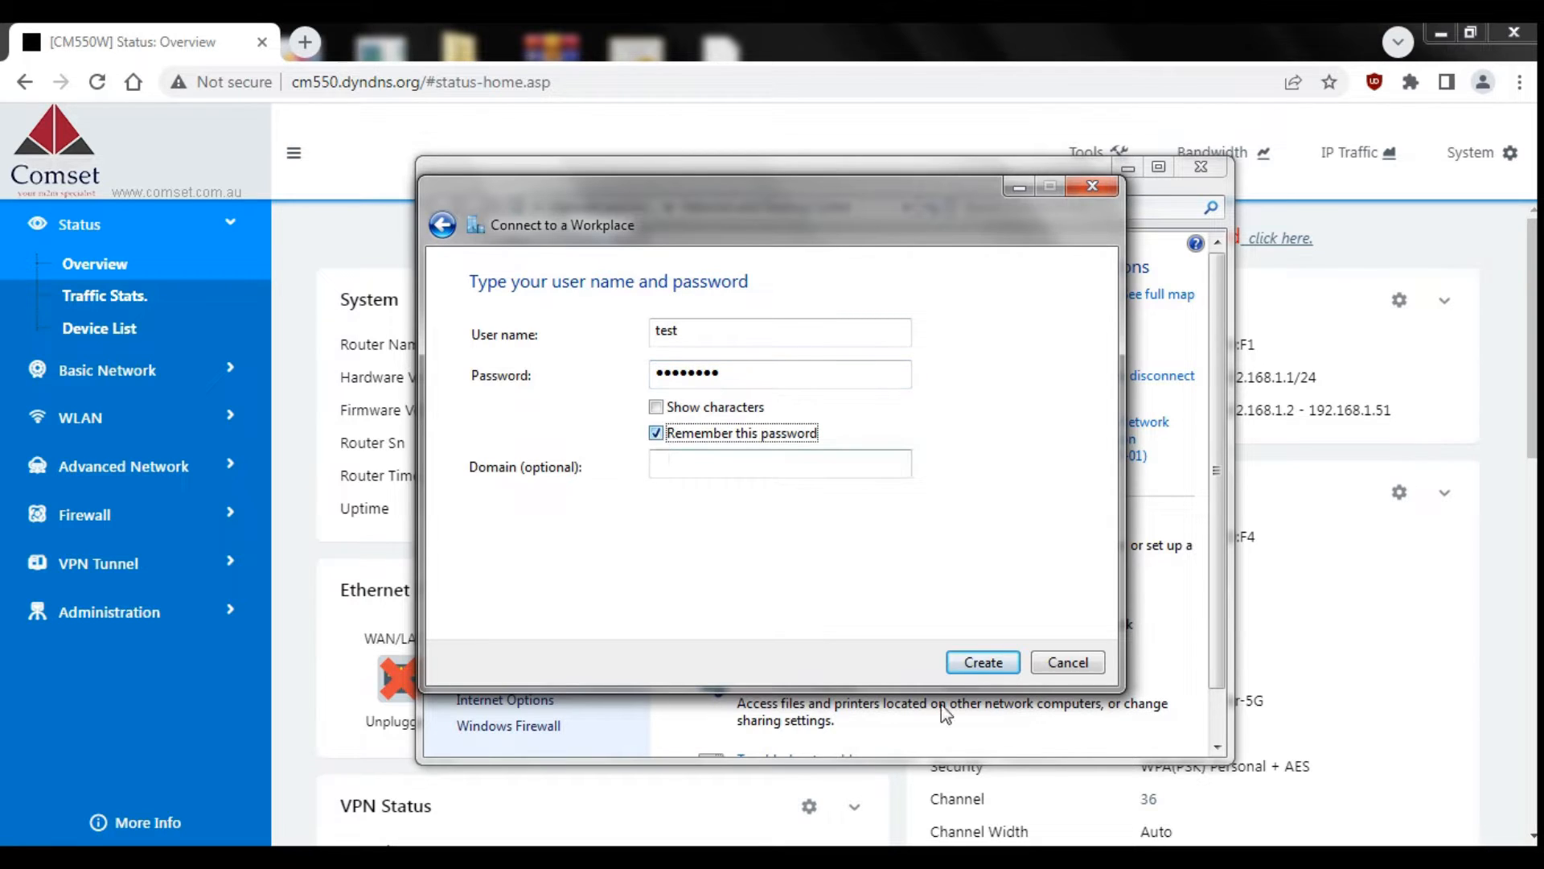
pyautogui.click(968, 668)
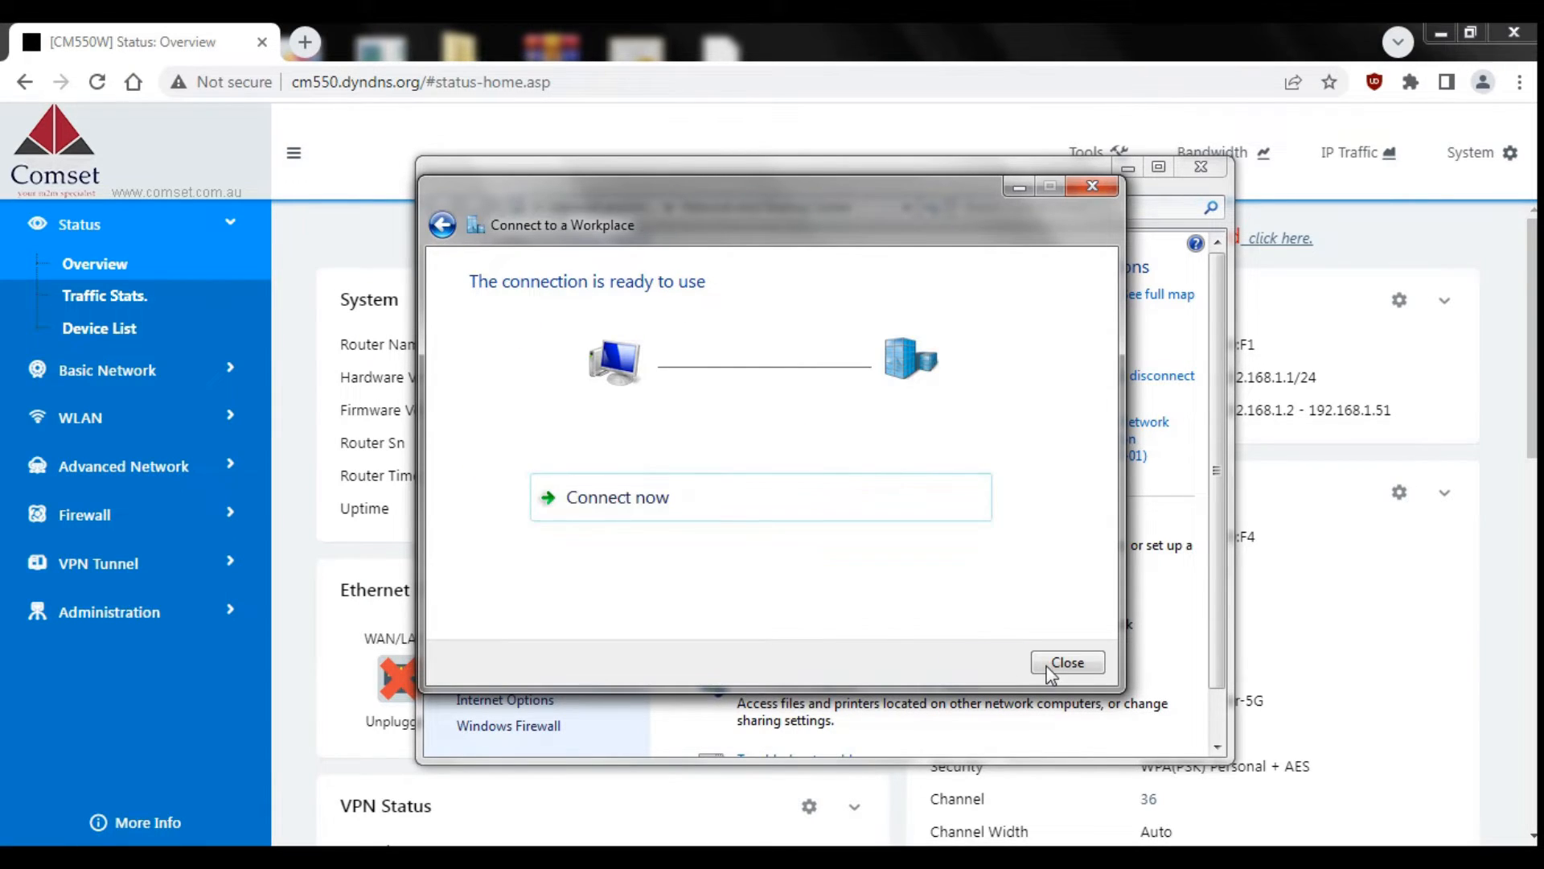
pyautogui.click(1048, 673)
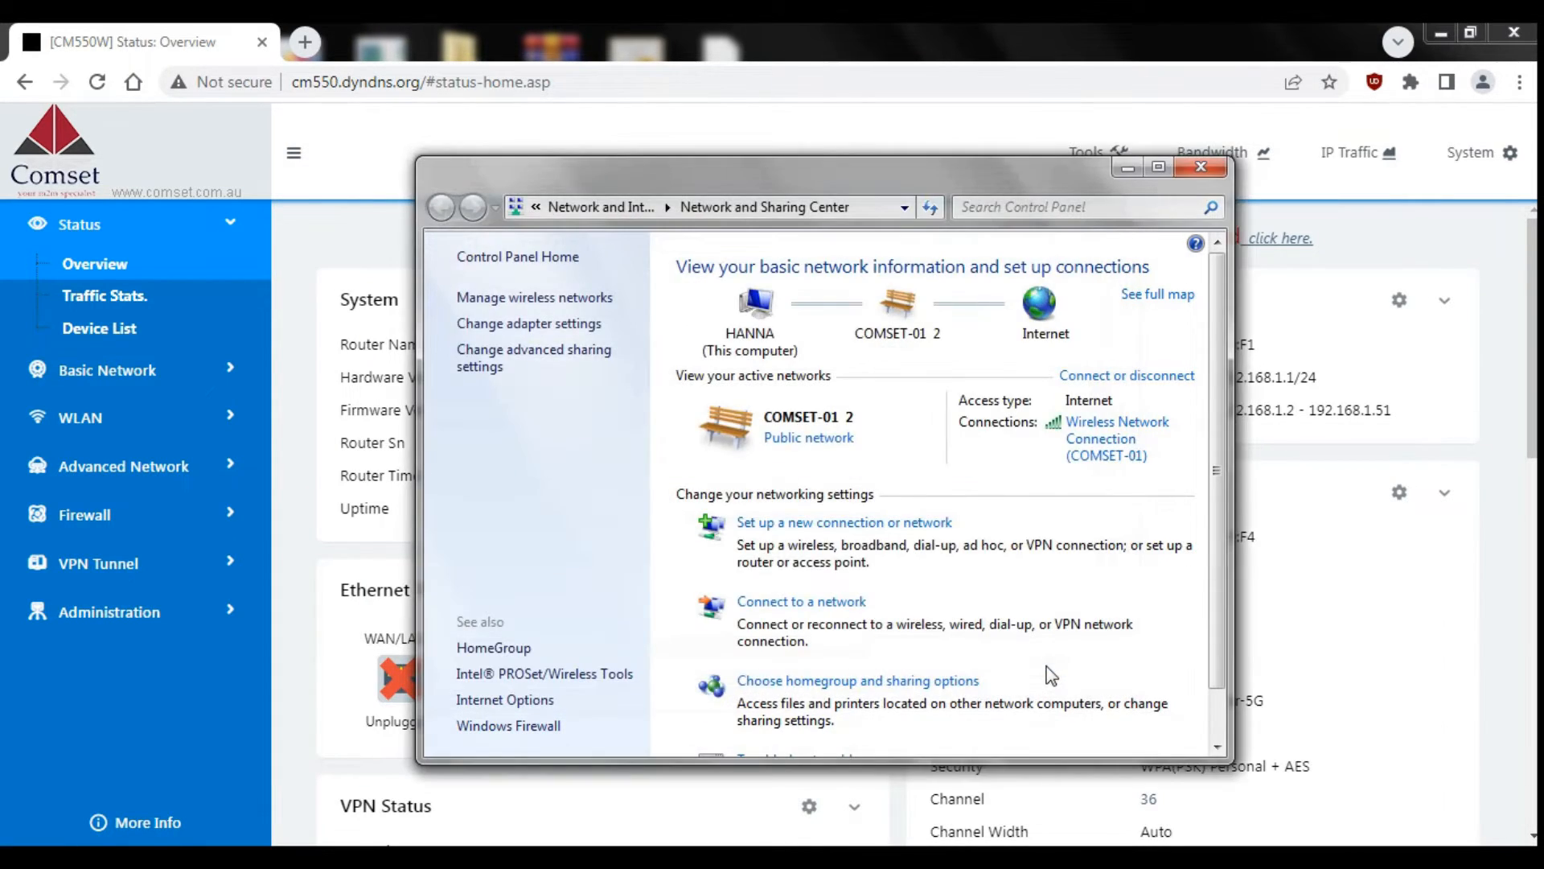
# Step: Open the properties of the PPTP connection from the network connections list
pyautogui.click(1201, 166)
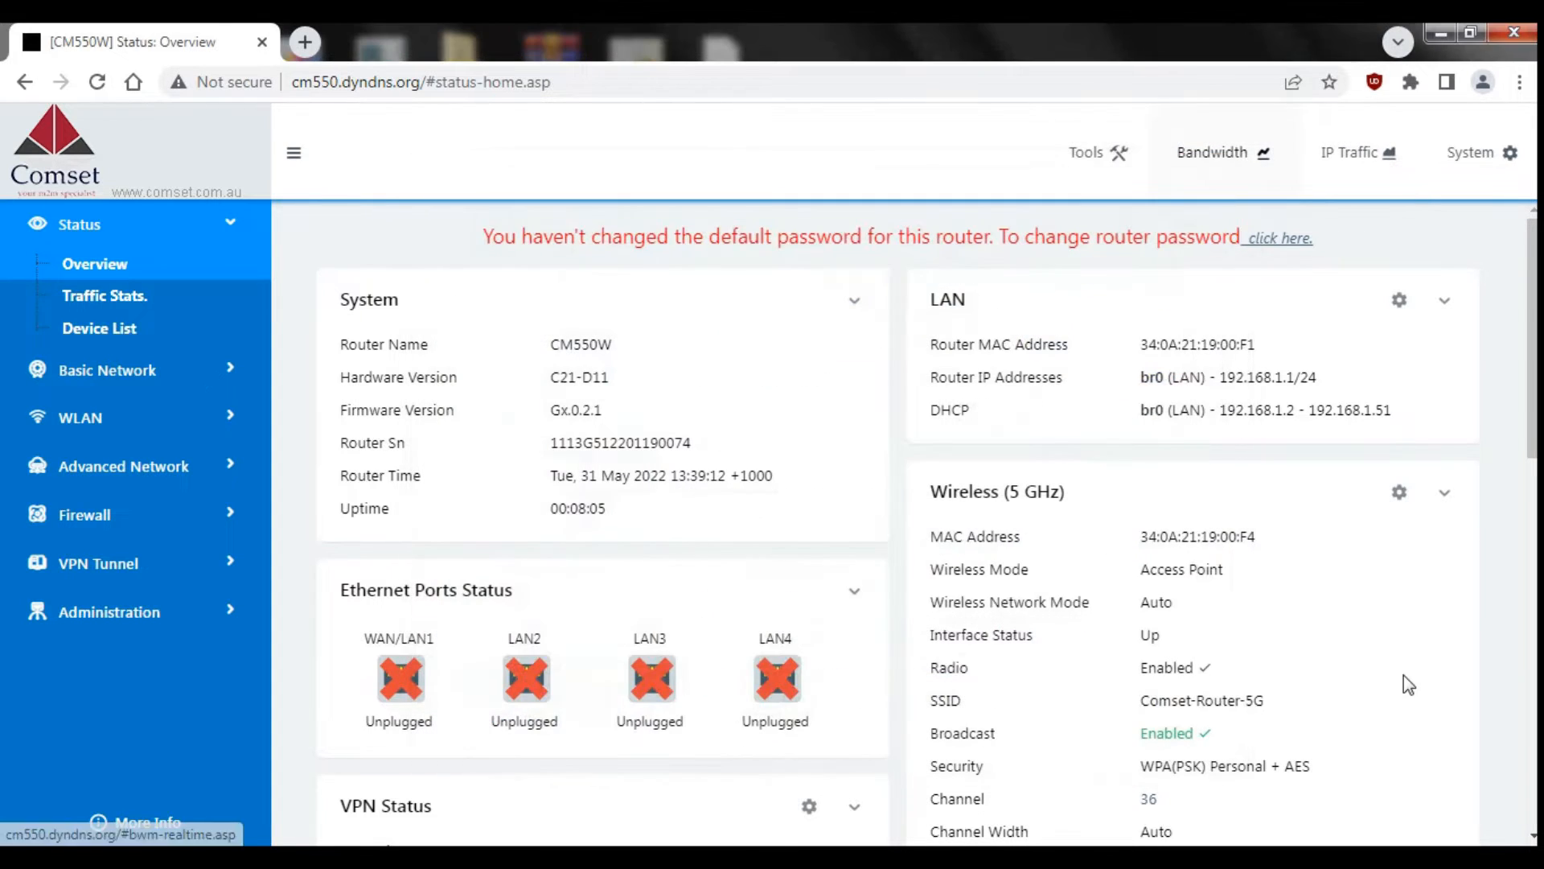
pyautogui.click(1395, 859)
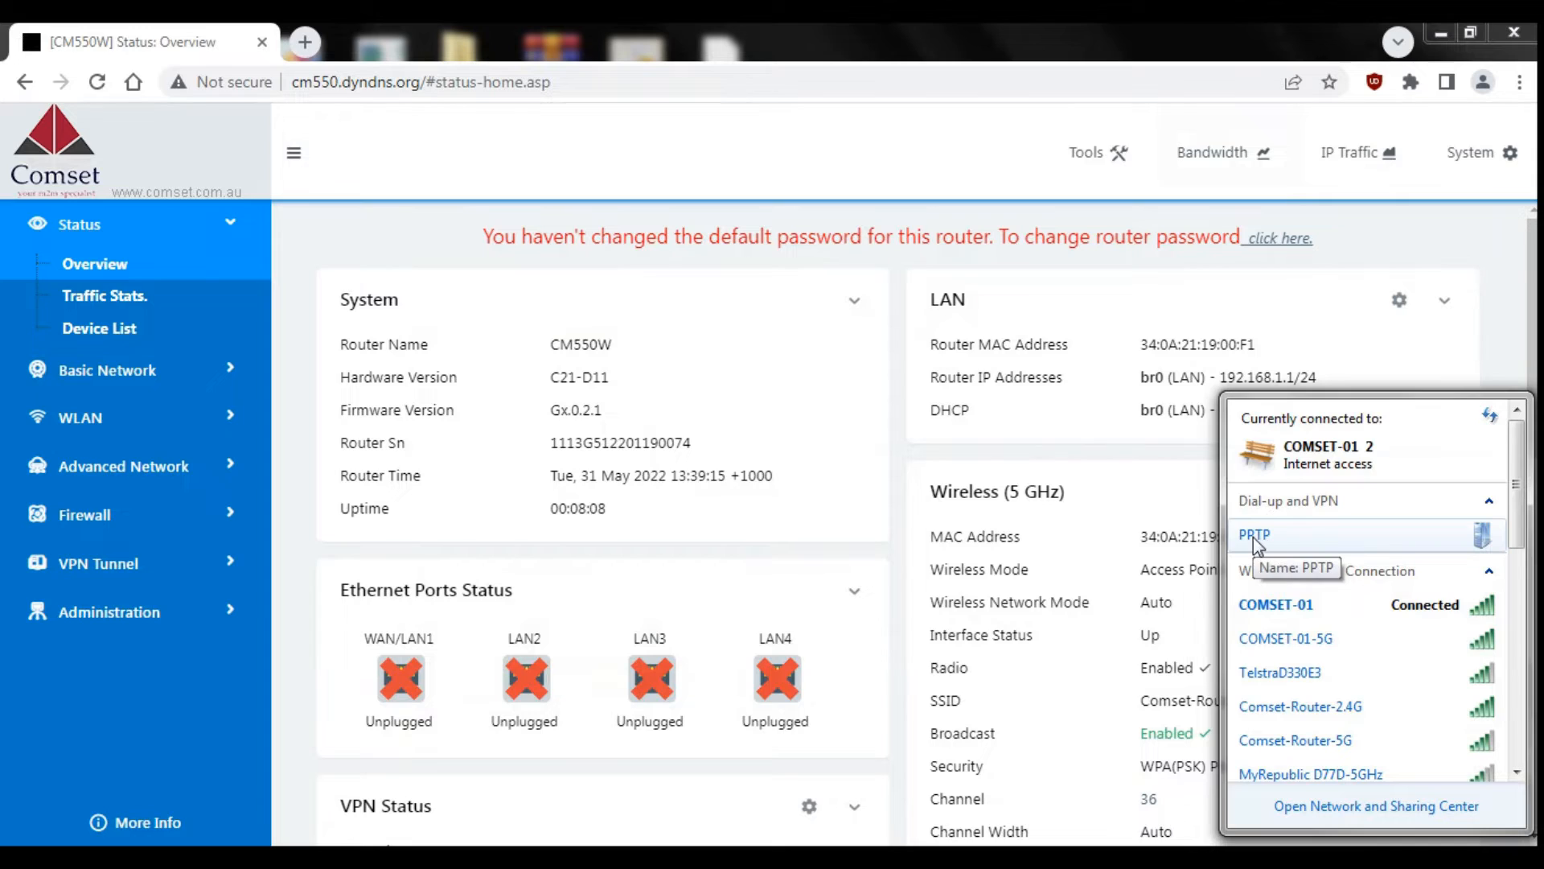
pyautogui.click(1314, 537)
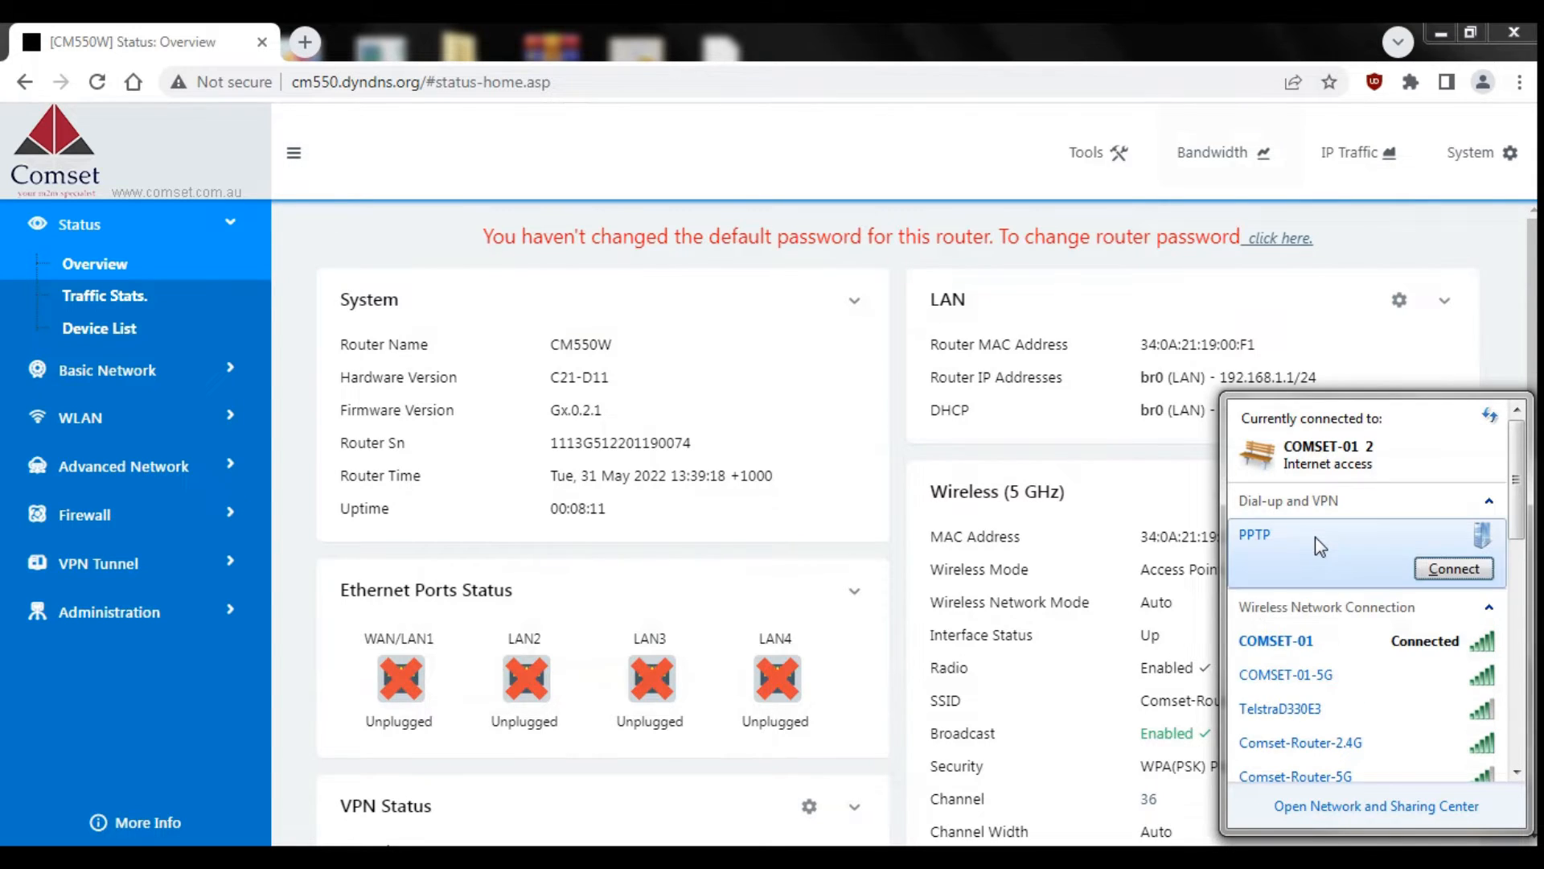
pyautogui.click(1459, 574)
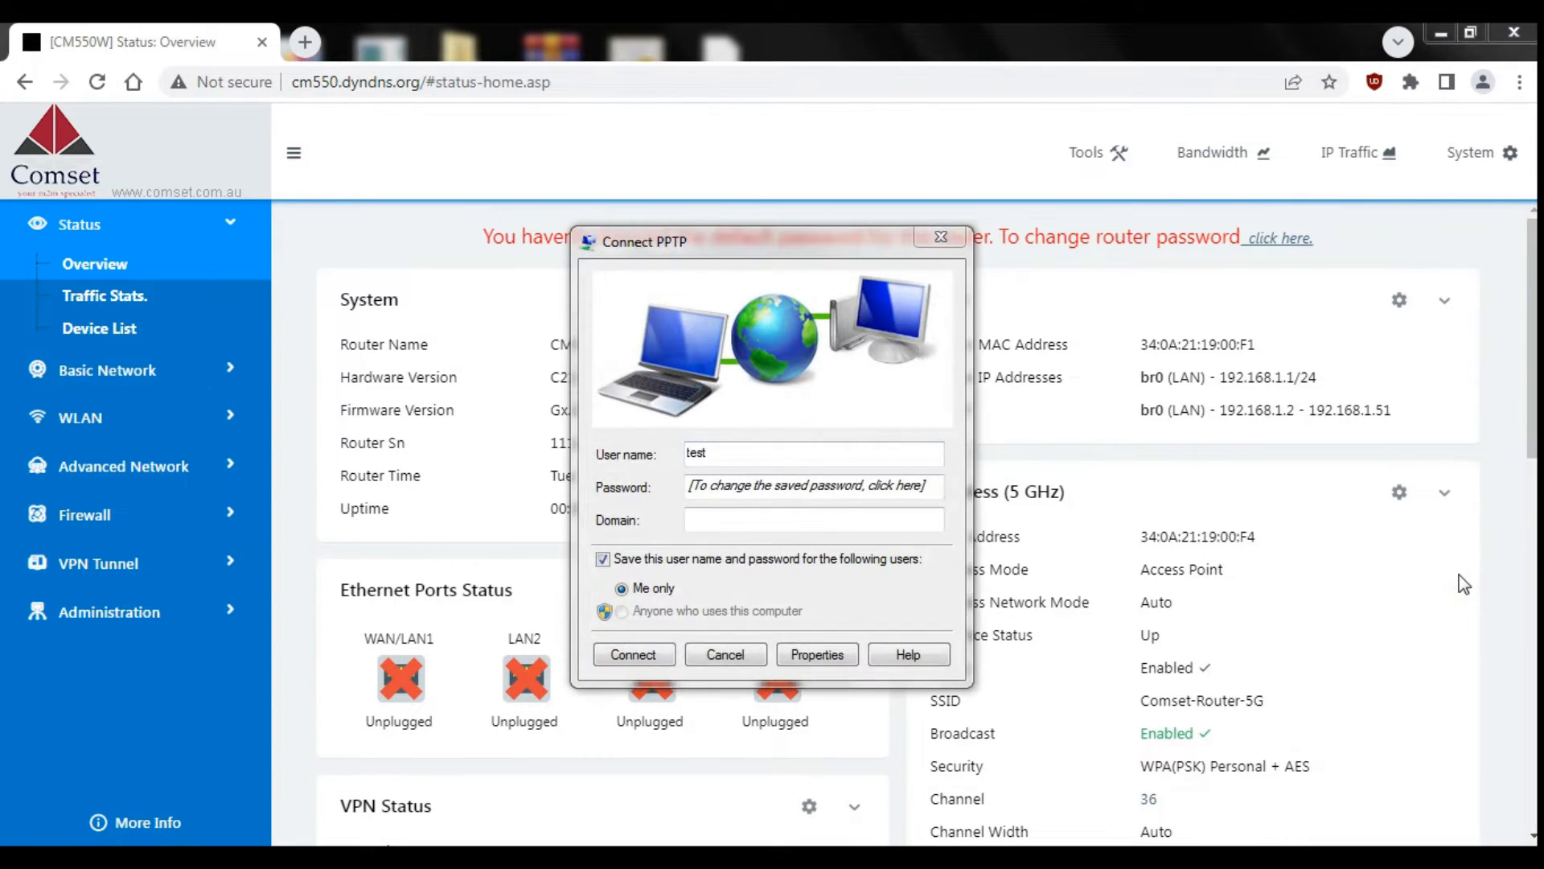
pyautogui.click(811, 659)
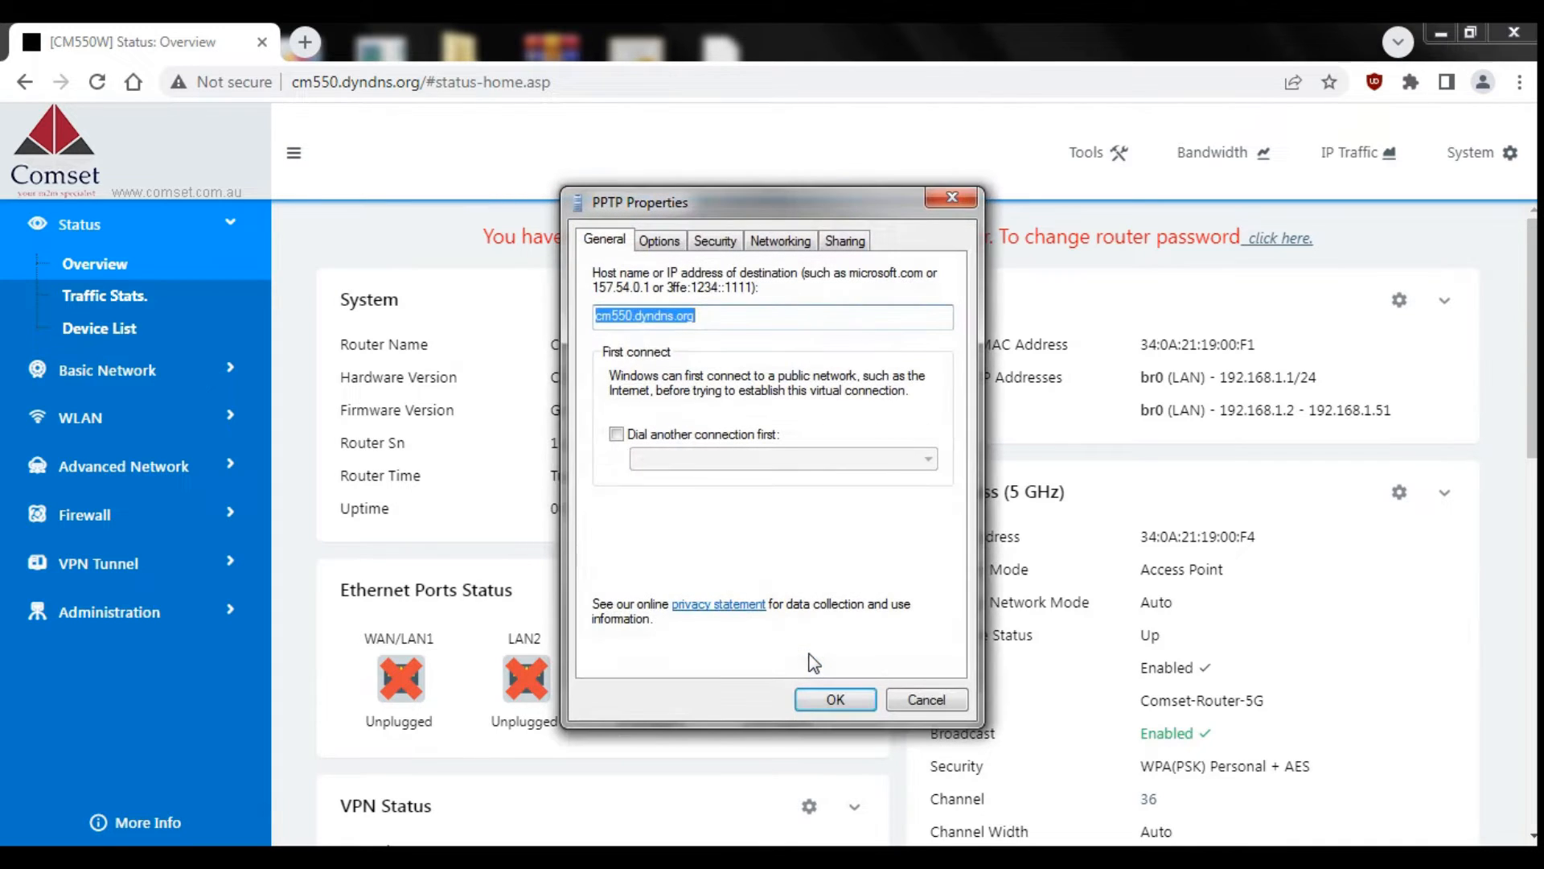
# Step: Untick Include Windows logon domain, set VPN type to PPTP, confirm, and connect
pyautogui.click(658, 240)
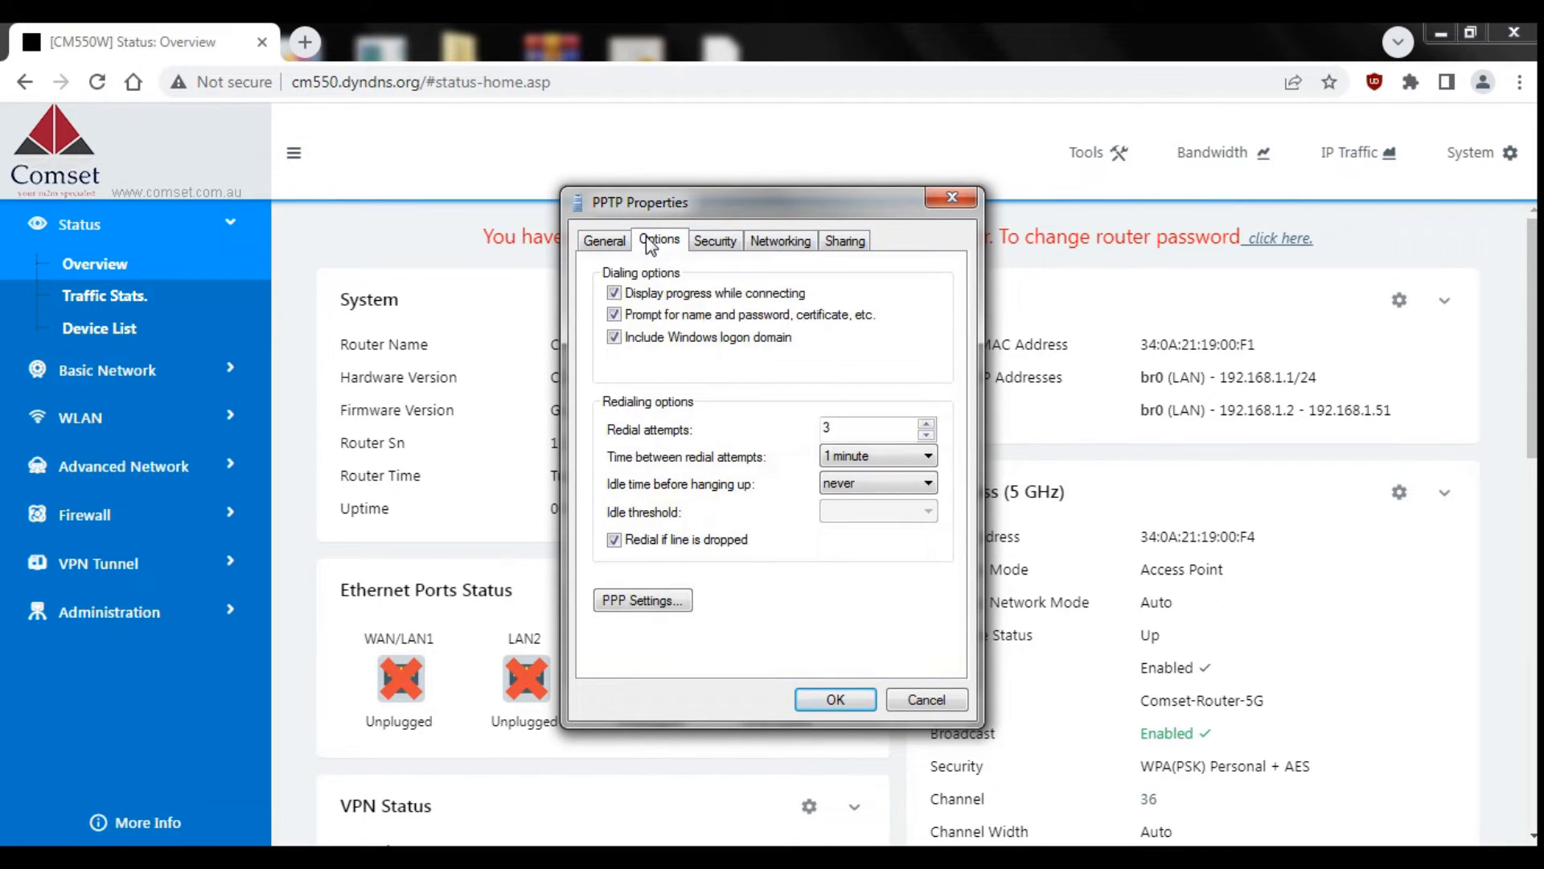
pyautogui.click(615, 338)
pyautogui.click(714, 243)
pyautogui.click(684, 288)
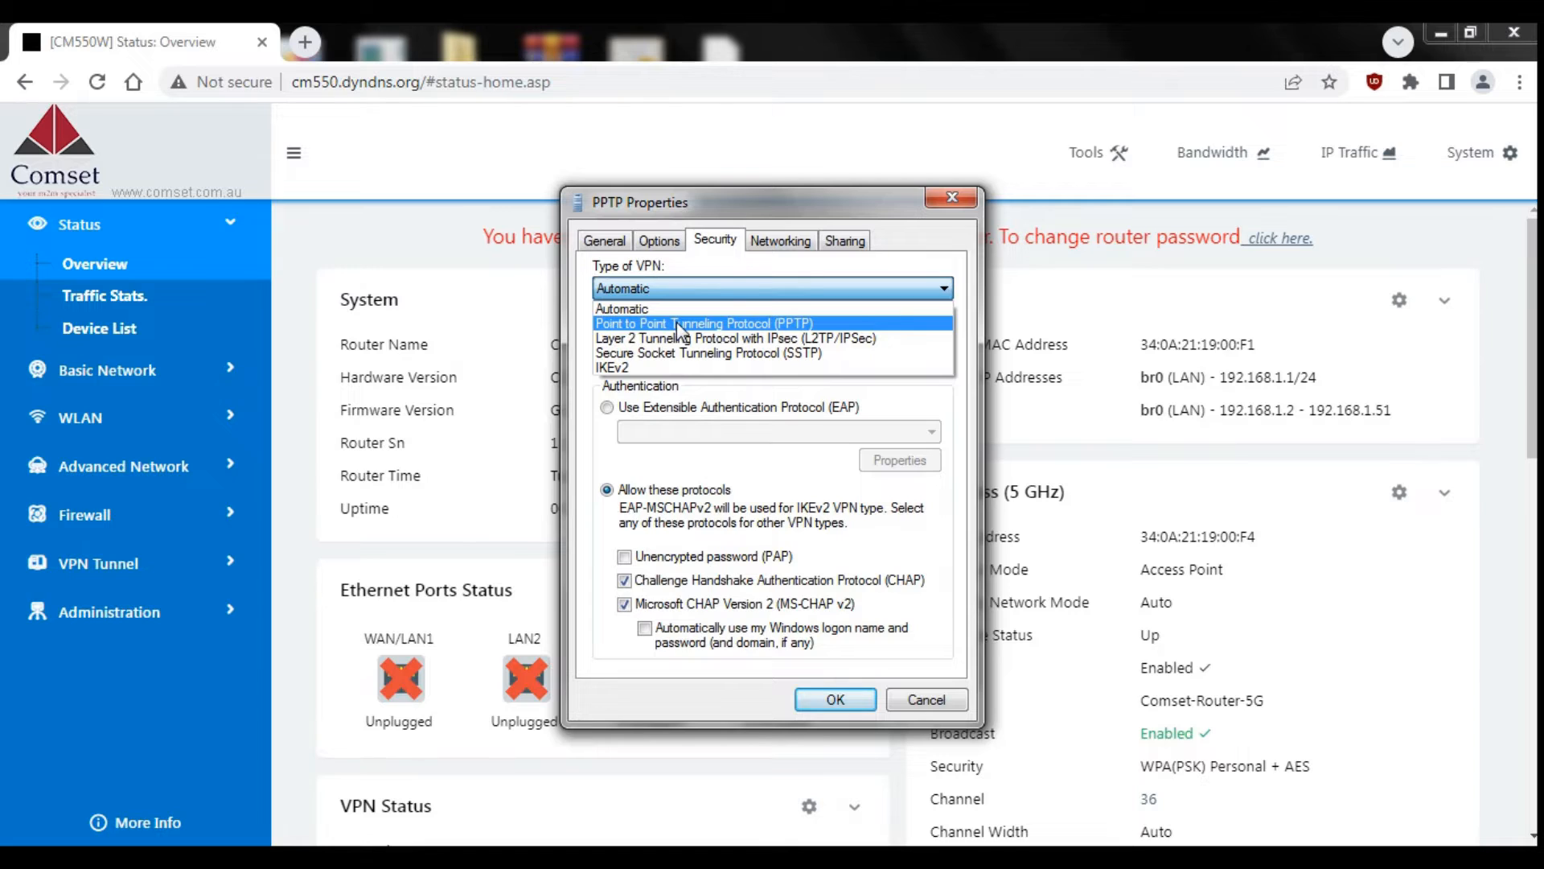
pyautogui.click(677, 323)
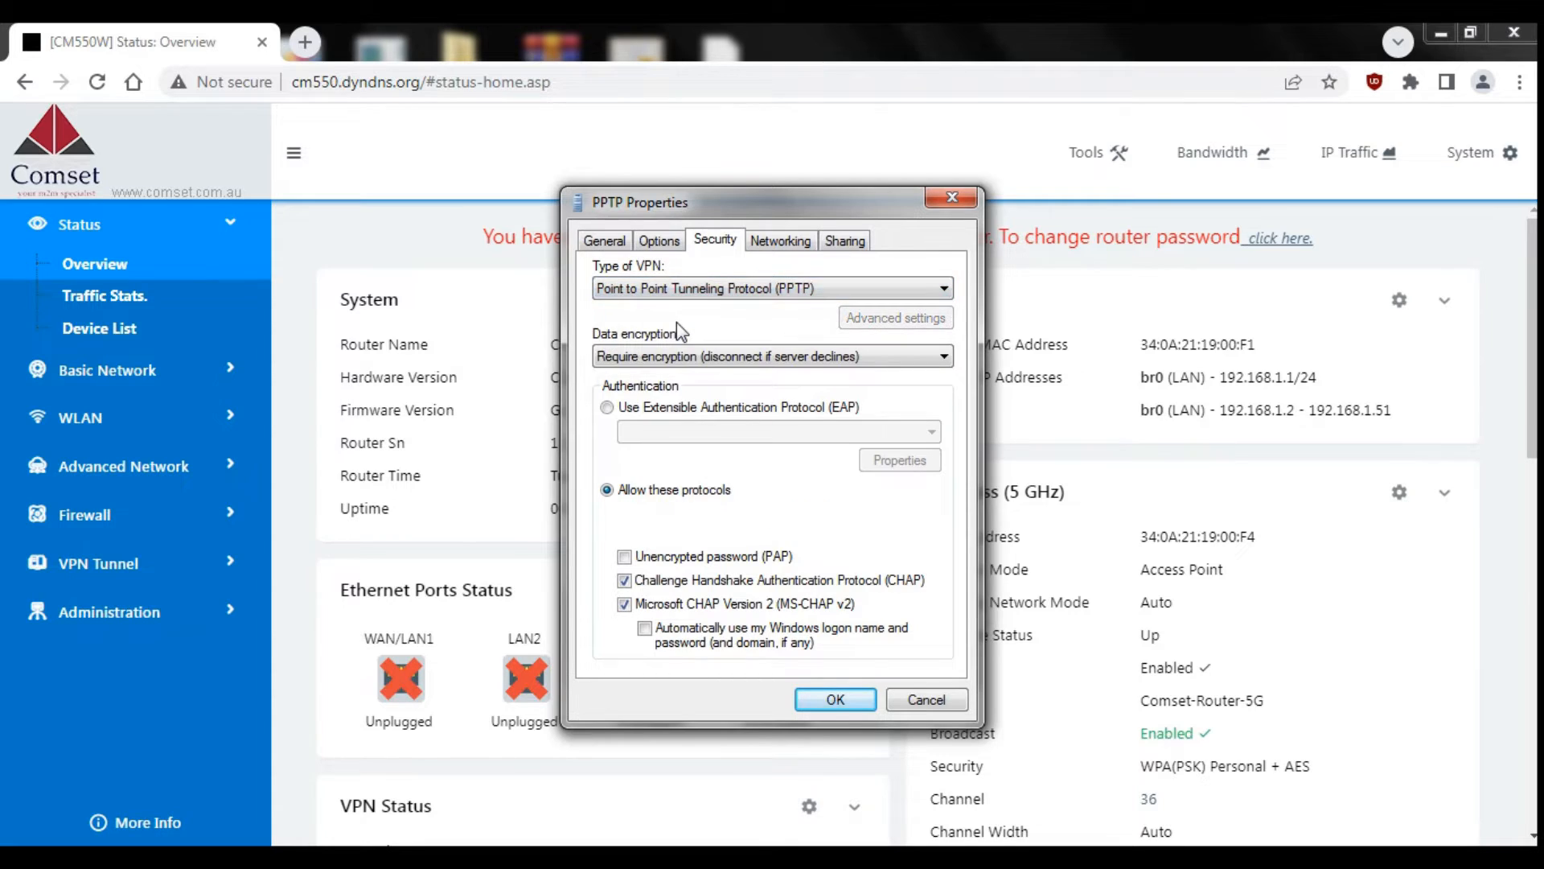
pyautogui.click(833, 699)
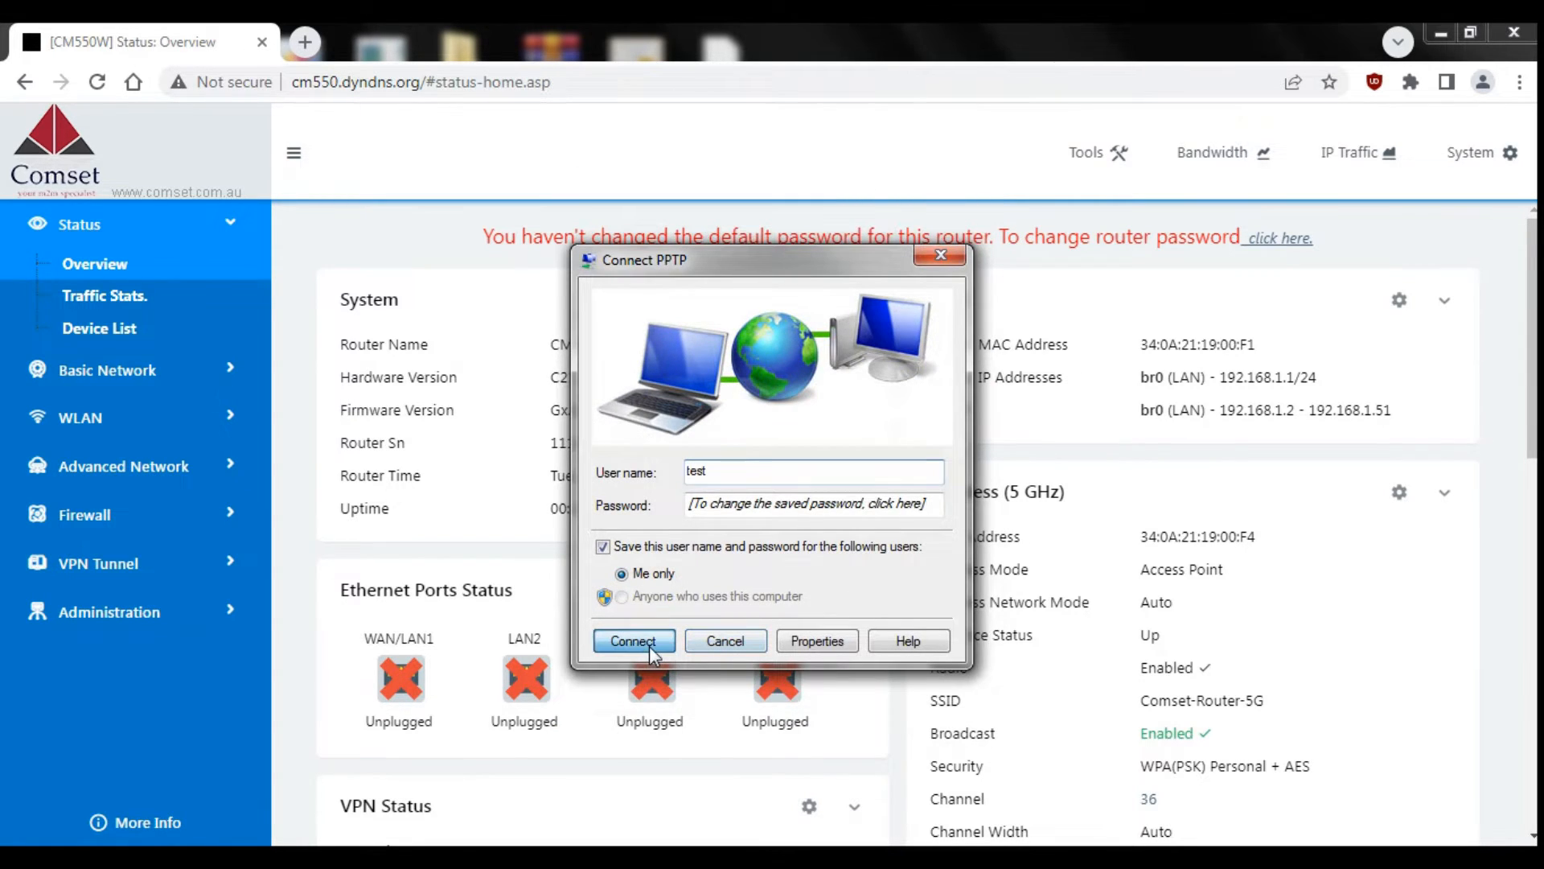
pyautogui.click(632, 641)
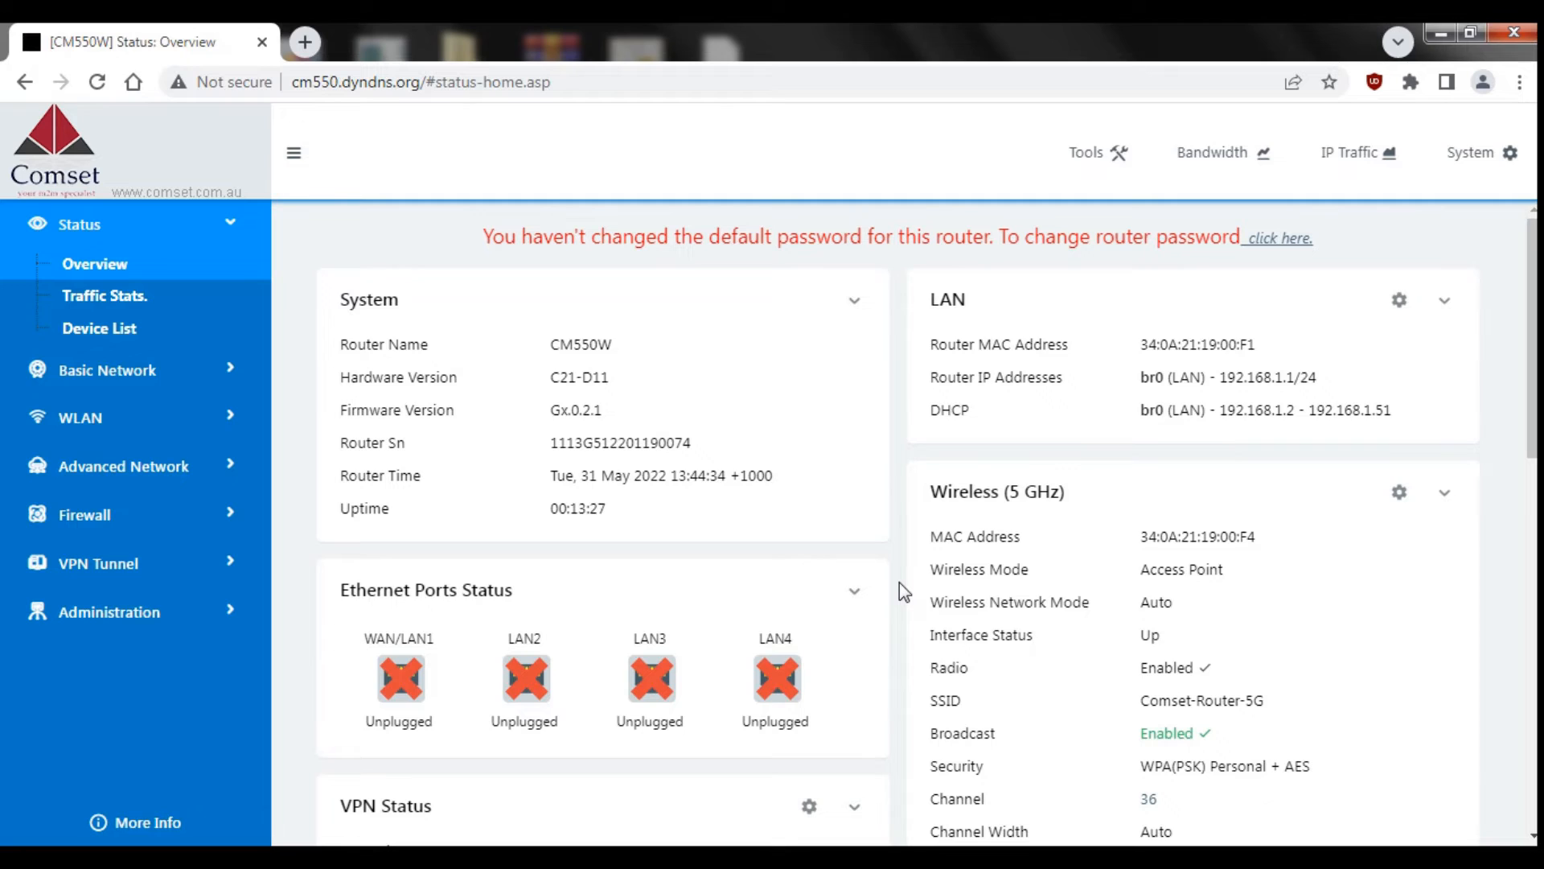
# Step: In Command Prompt, ping the router 192.168.1.1 and then the LAN host 192.168.1.46
pyautogui.hotkey('alt', 'Tab')
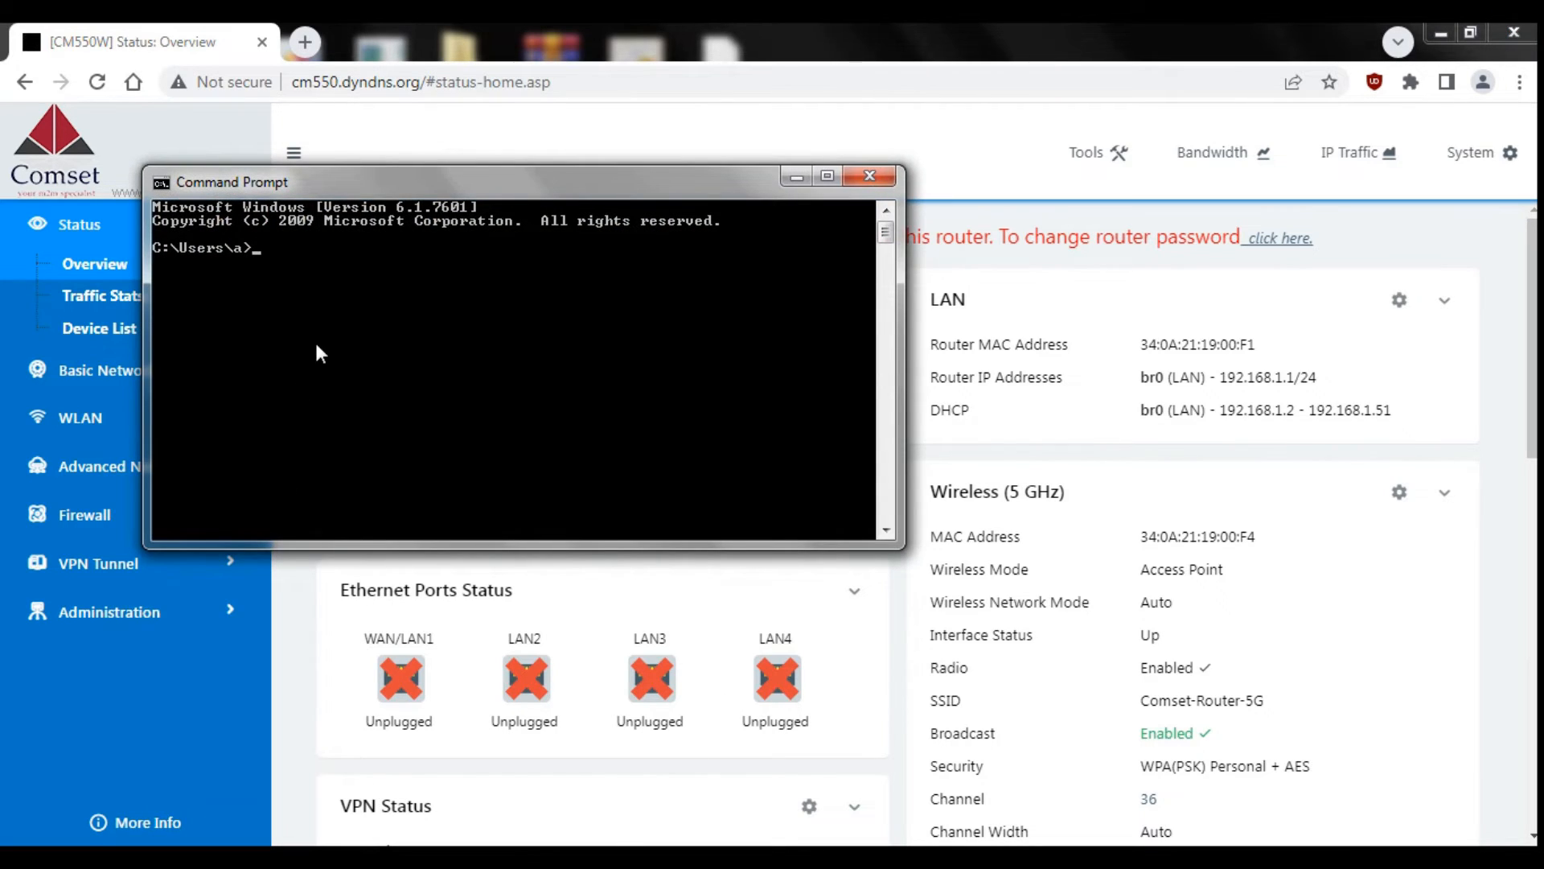
pyautogui.write('ping 192.168.1.1')
pyautogui.press('Return')
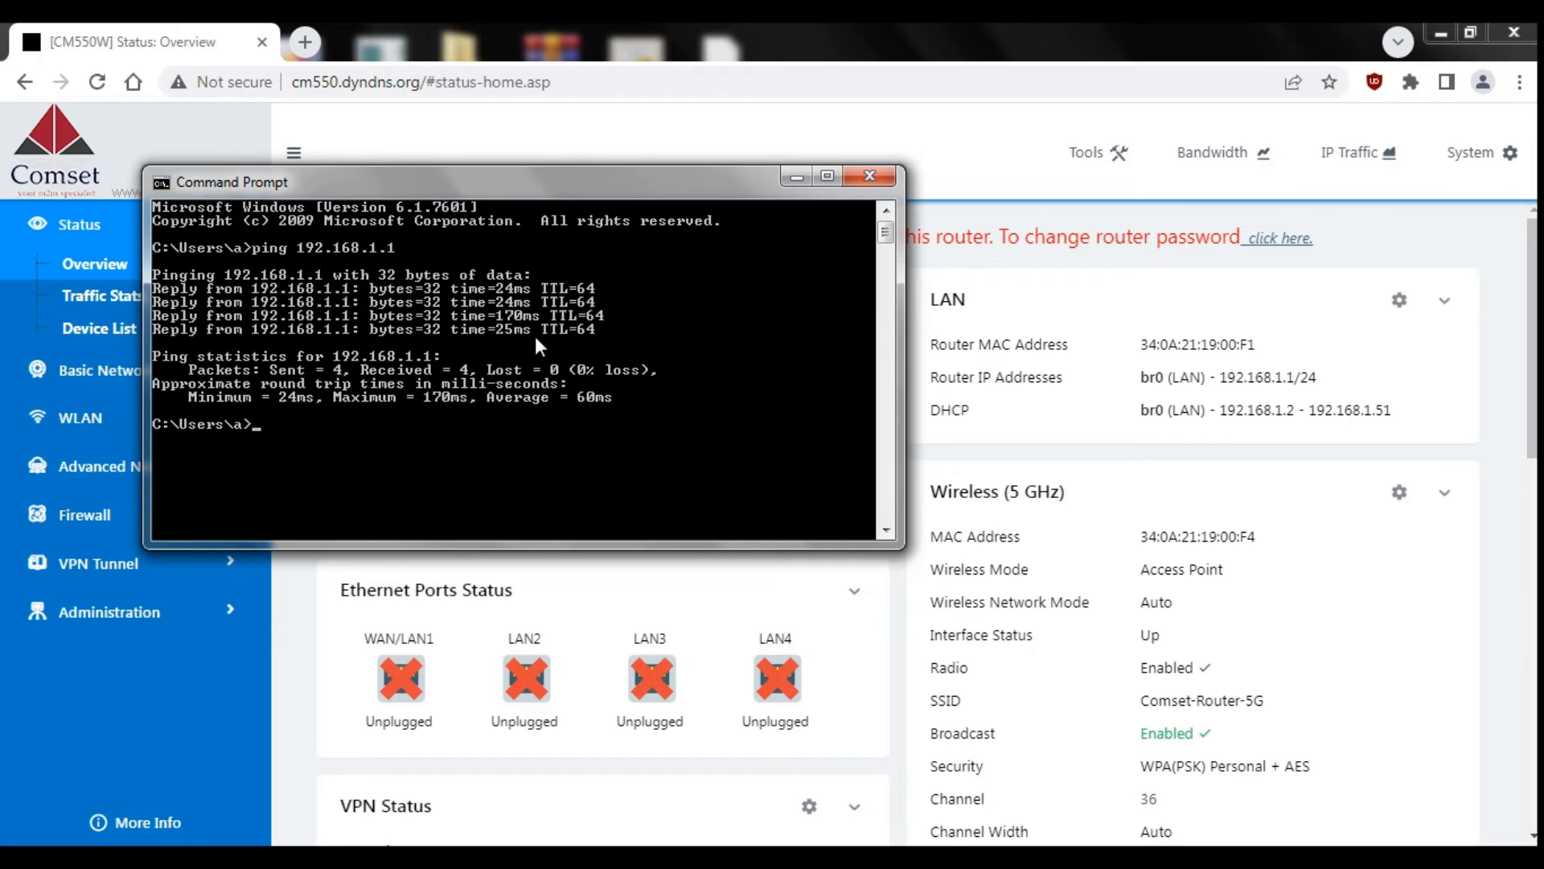
pyautogui.write('ping 192.168.1.46')
pyautogui.press('Return')
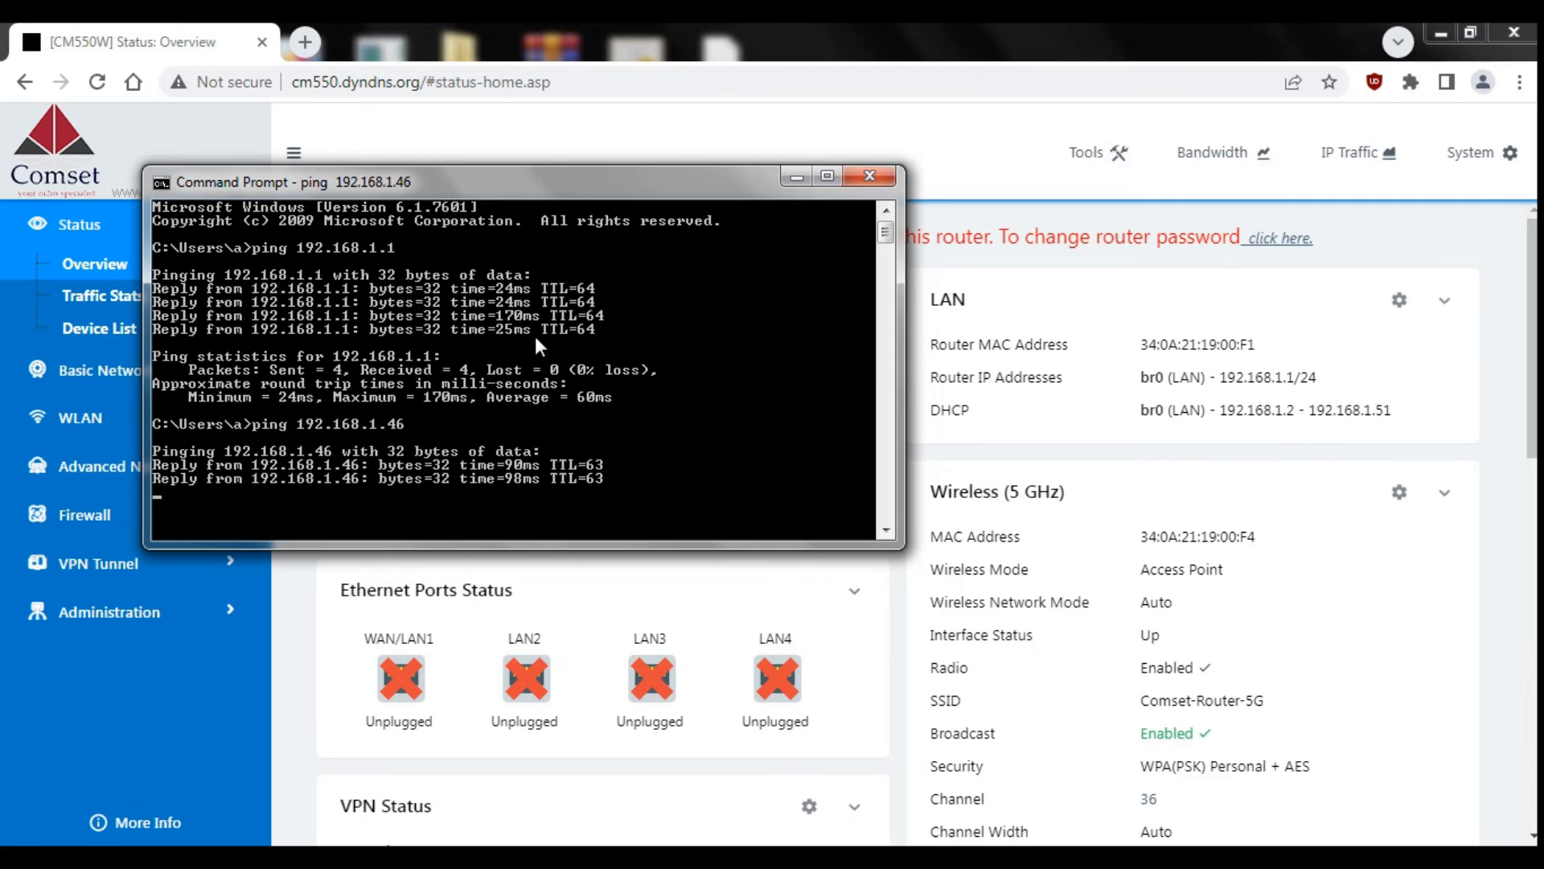